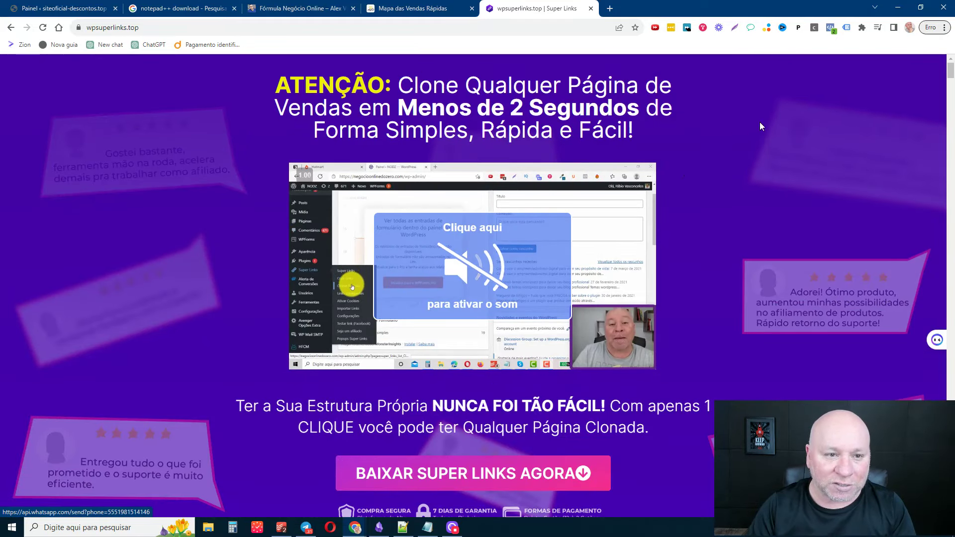
Step: Go to the WordPress dashboard and start a new cloned page in the Super Links plugin
key(ctrl+1)
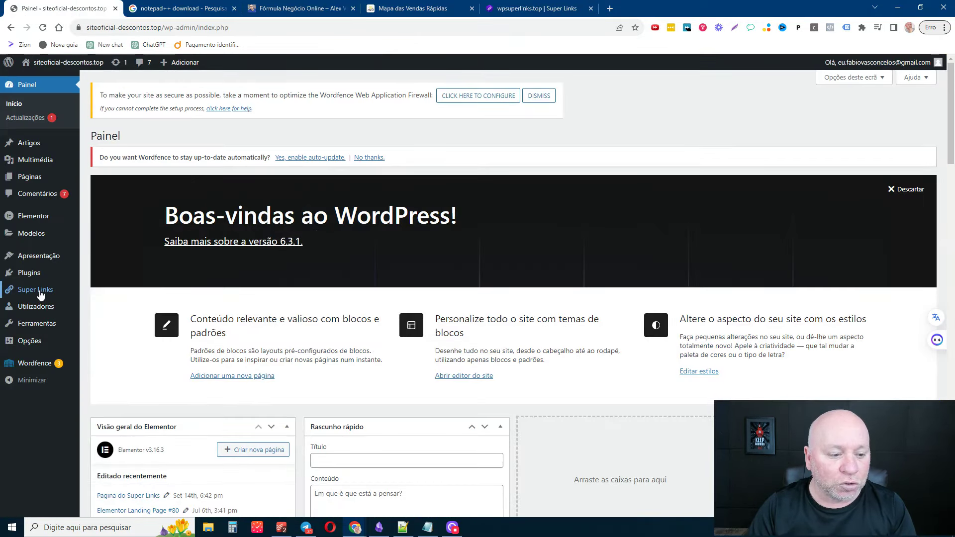
mouse_move(37, 290)
click(120, 322)
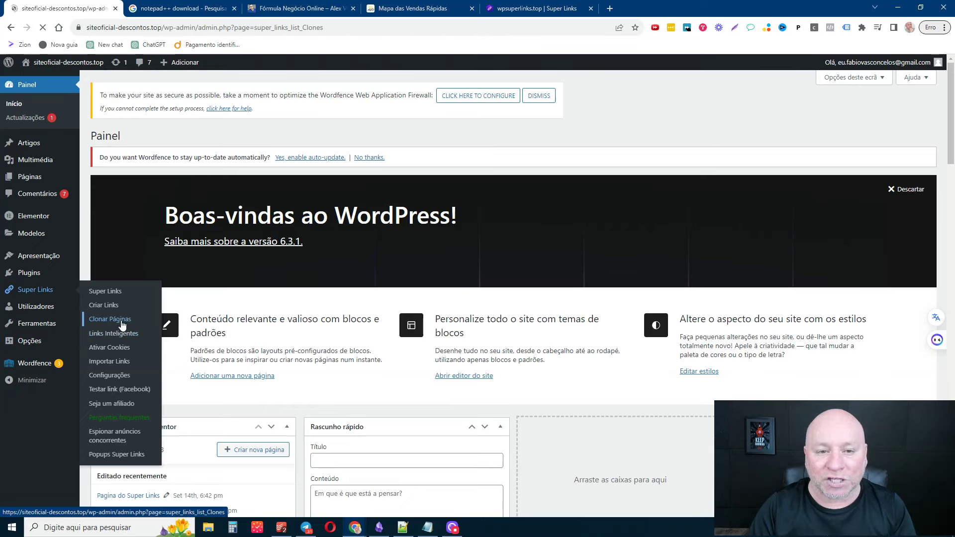
click(756, 131)
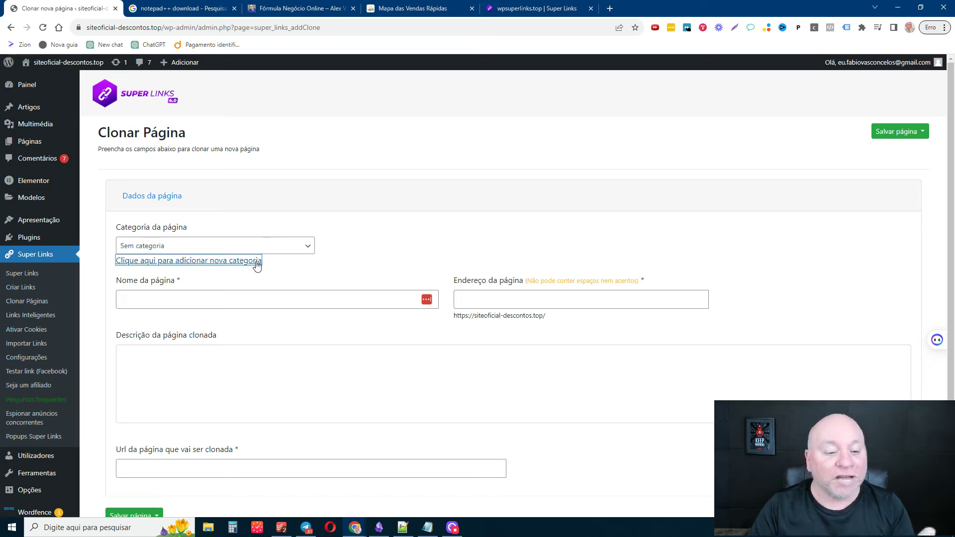
Step: Add and save a new page category named "video para o youtube - v2"
click(255, 262)
click(387, 291)
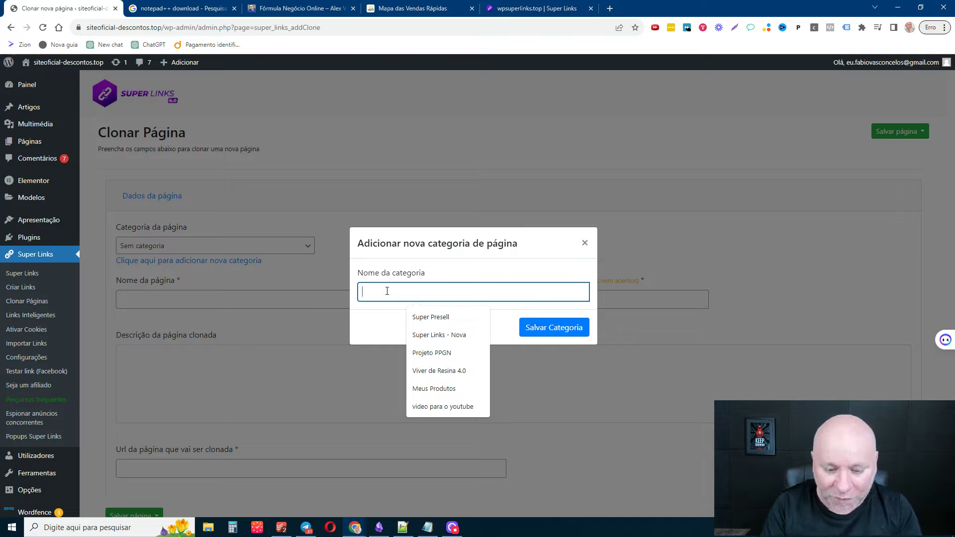
click(453, 405)
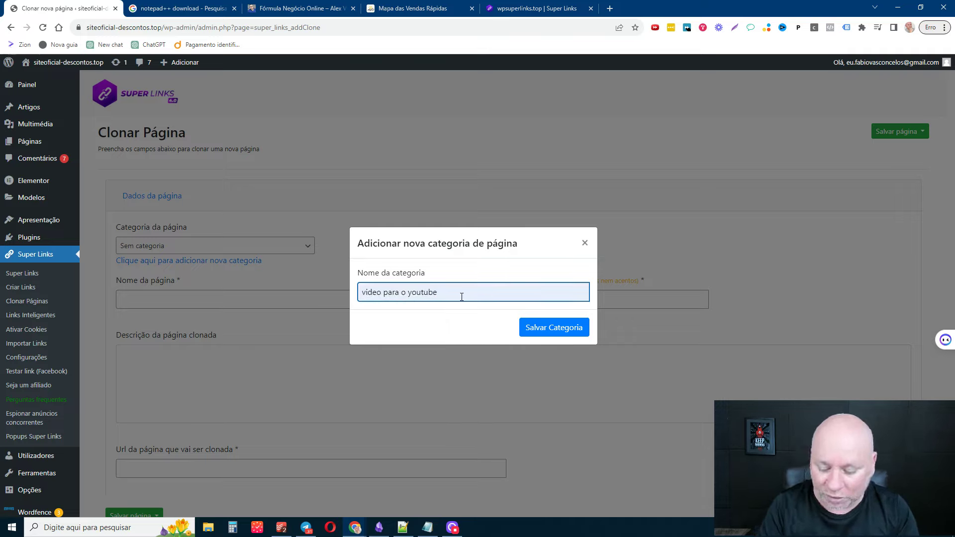
text(- v2)
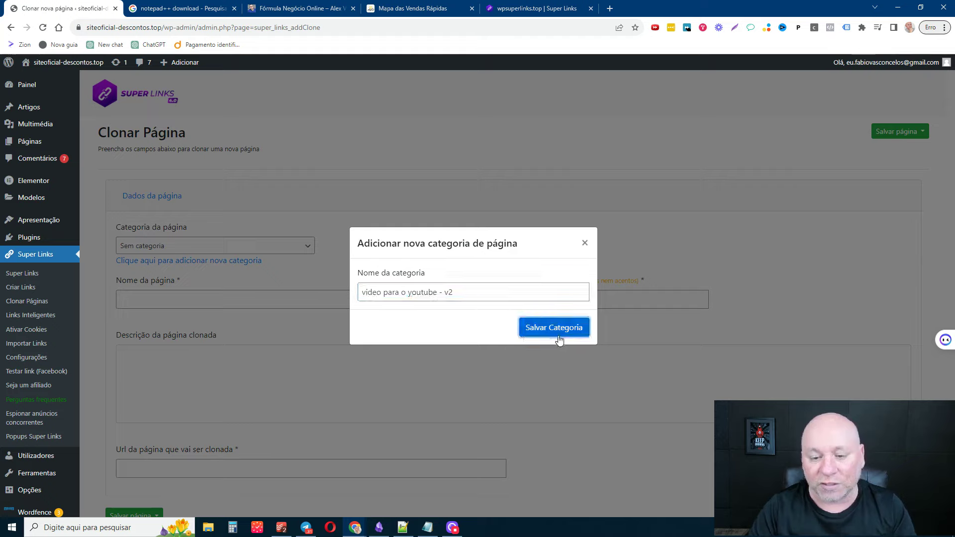
click(559, 335)
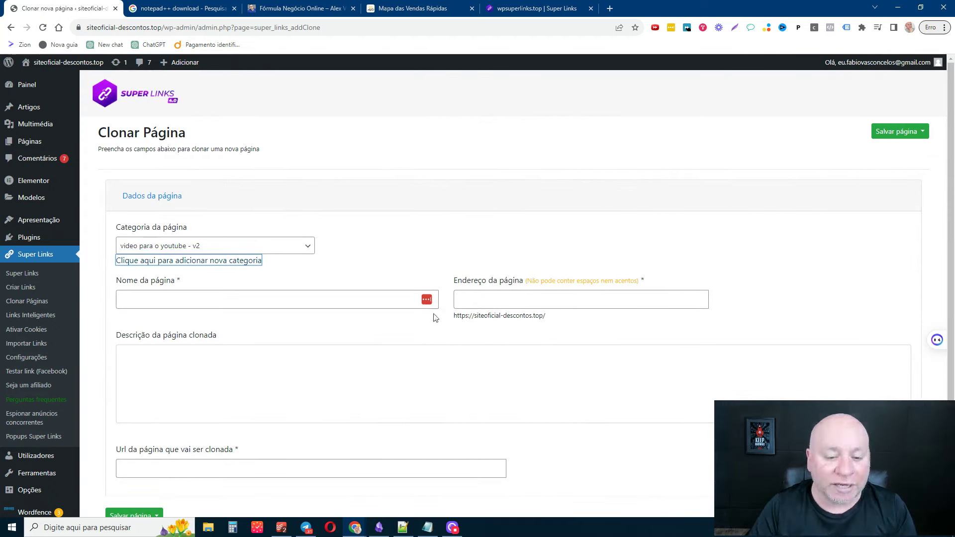
Step: Name the page "fno" and set its address to "fnov10"
click(382, 301)
text(fno)
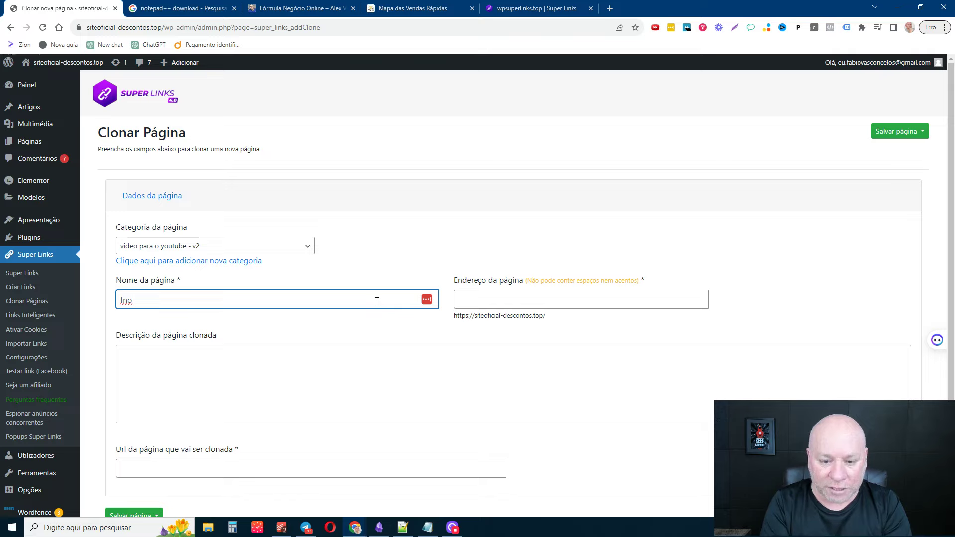
click(474, 304)
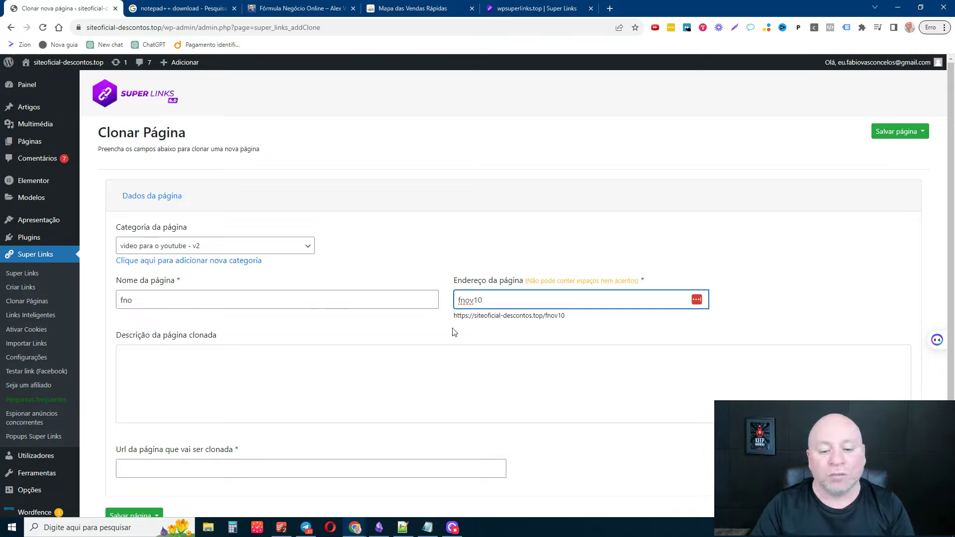
scroll(432, 316, down, 1)
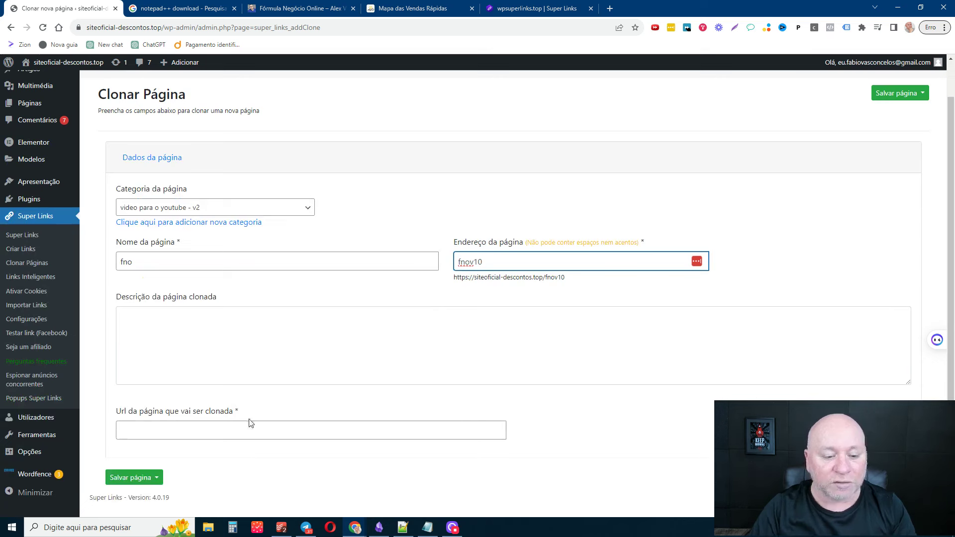
click(302, 8)
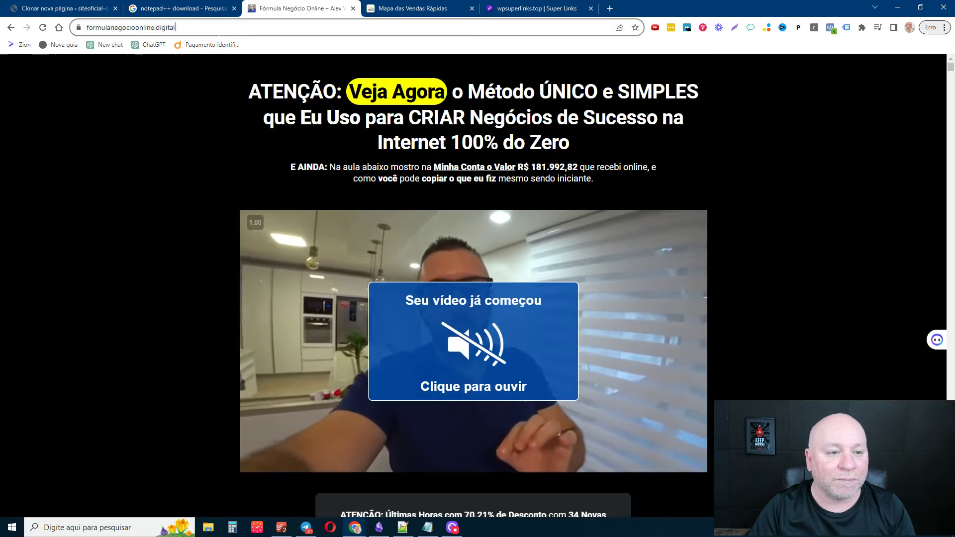
right_click(136, 26)
click(236, 55)
key(ctrl+c)
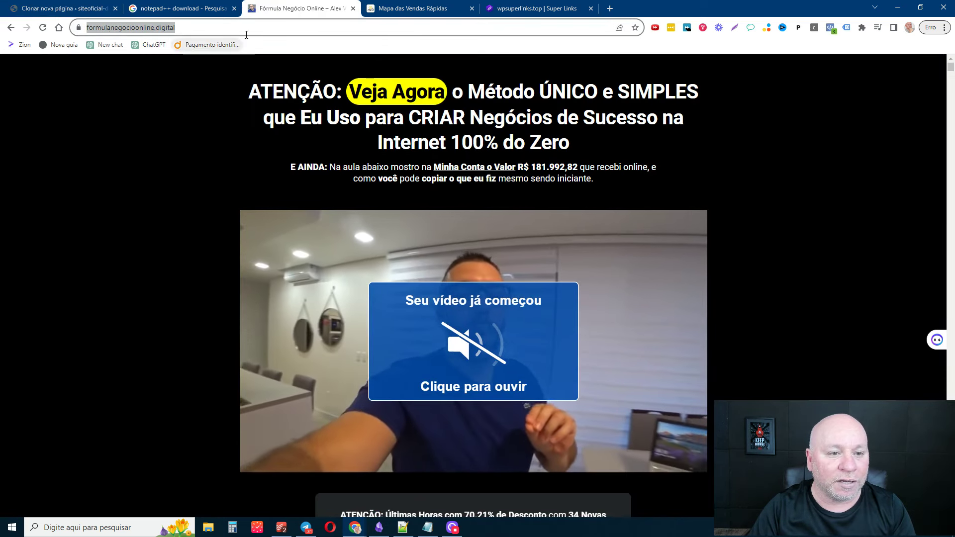
click(62, 8)
click(251, 429)
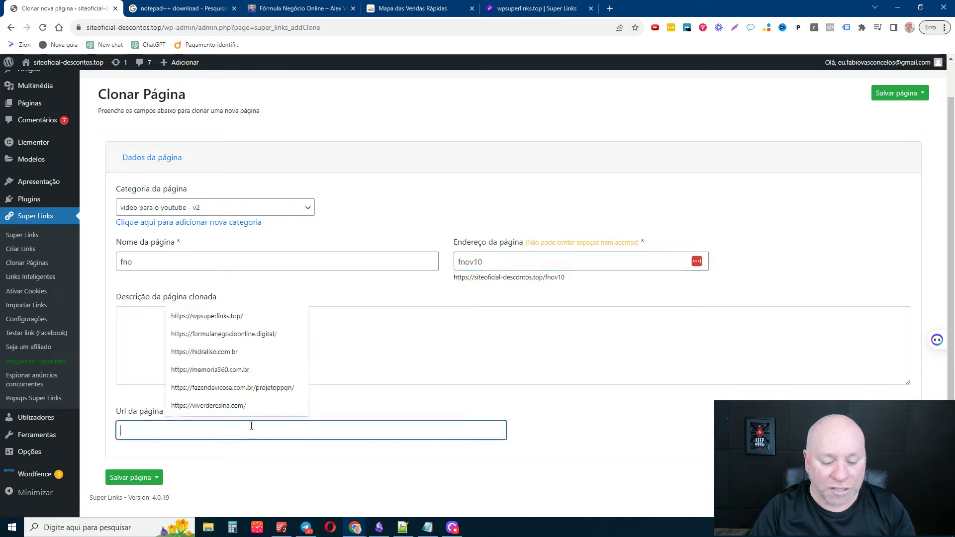
key(ctrl+v)
click(135, 478)
click(175, 442)
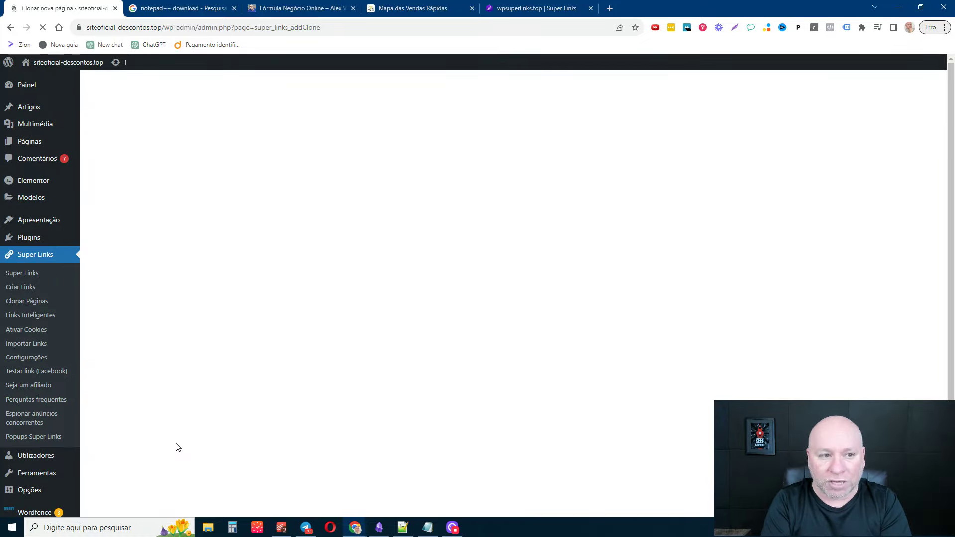
Step: Open the cloned page and check its video, countdown and sign-up sections
scroll(437, 324, down, 1)
scroll(438, 324, down, 2)
scroll(349, 249, up, 3)
click(135, 122)
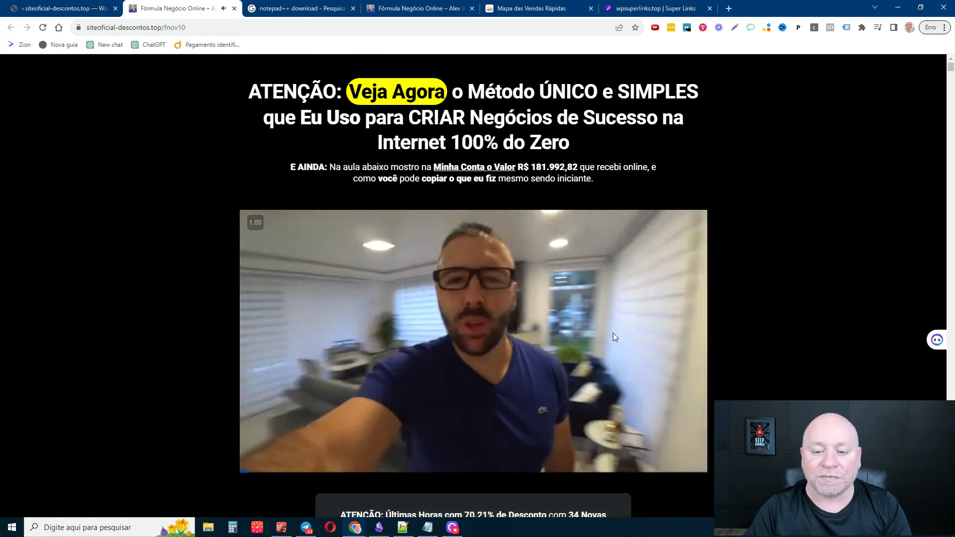
click(605, 339)
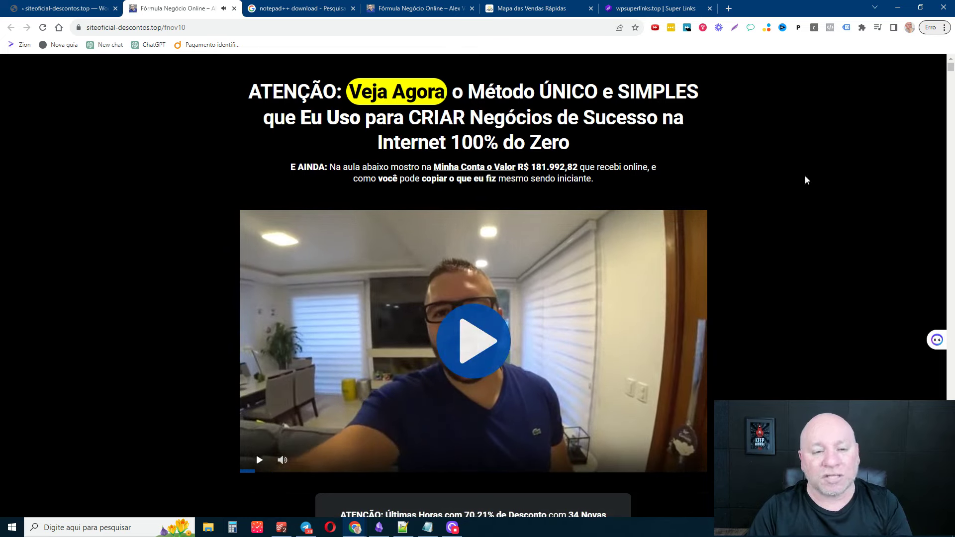
scroll(806, 177, down, 8)
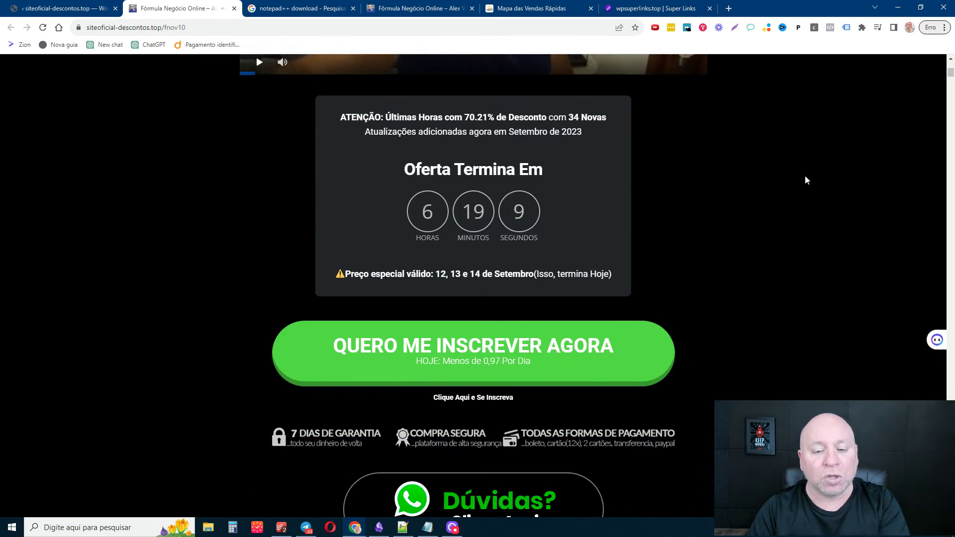
scroll(805, 176, up, 7)
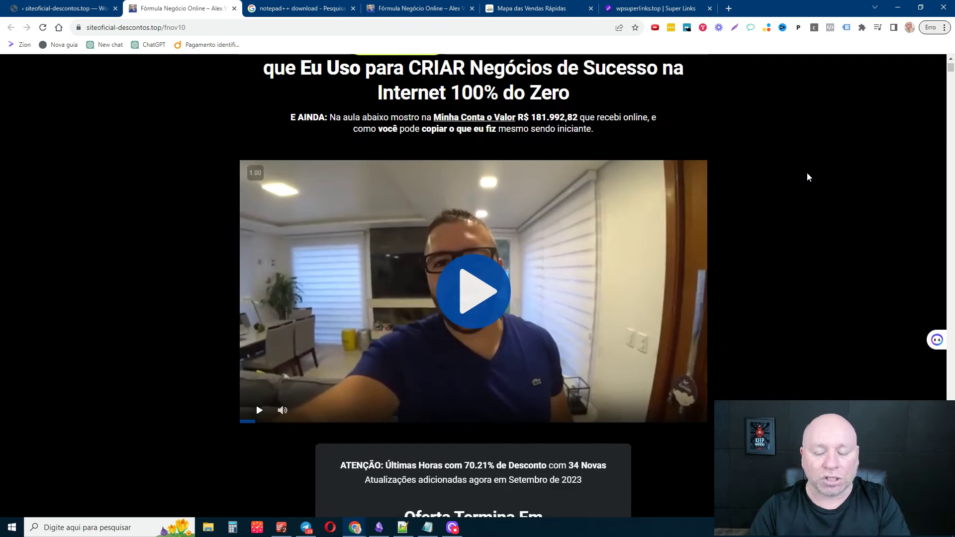
scroll(807, 176, up, 1)
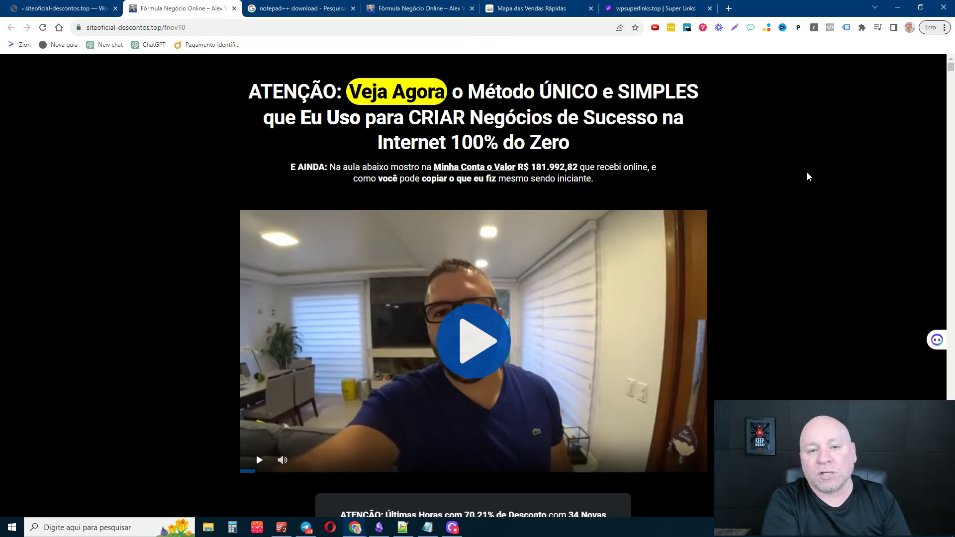
Step: Copy the link address of the cloned page's "QUERO ME INSCREVER AGORA" button
scroll(807, 176, down, 8)
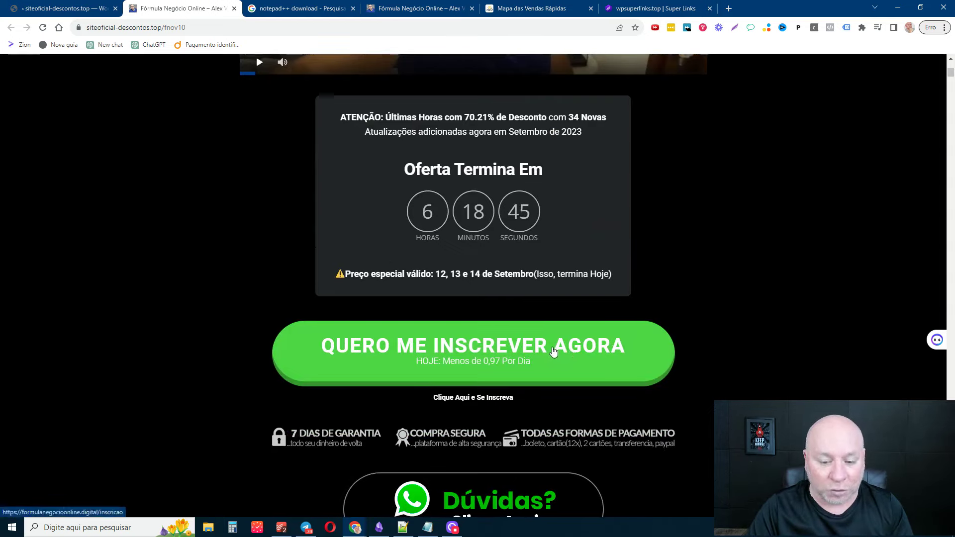
right_click(541, 344)
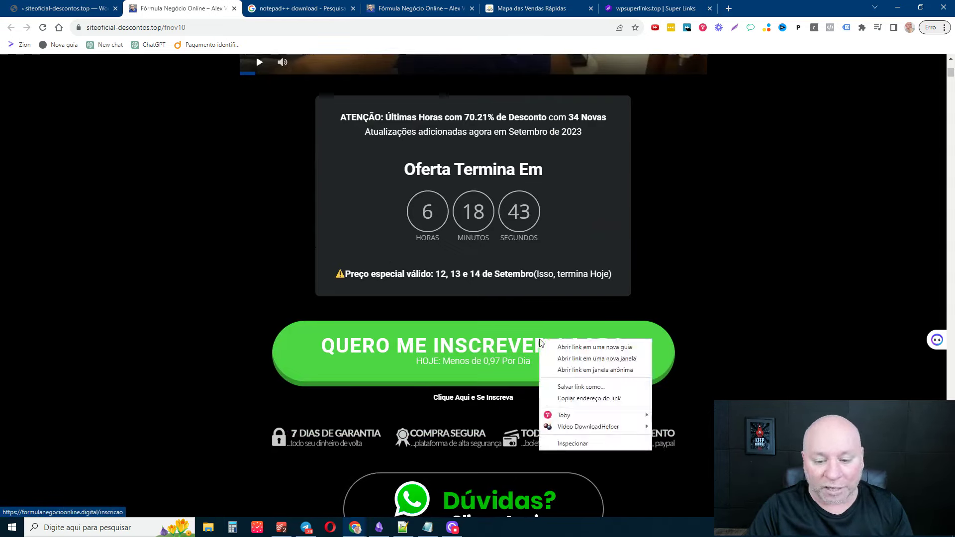
click(572, 398)
Step: Return to the cloned page's settings and open the section for replacing checkout links, WhatsApp, images and texts
click(94, 9)
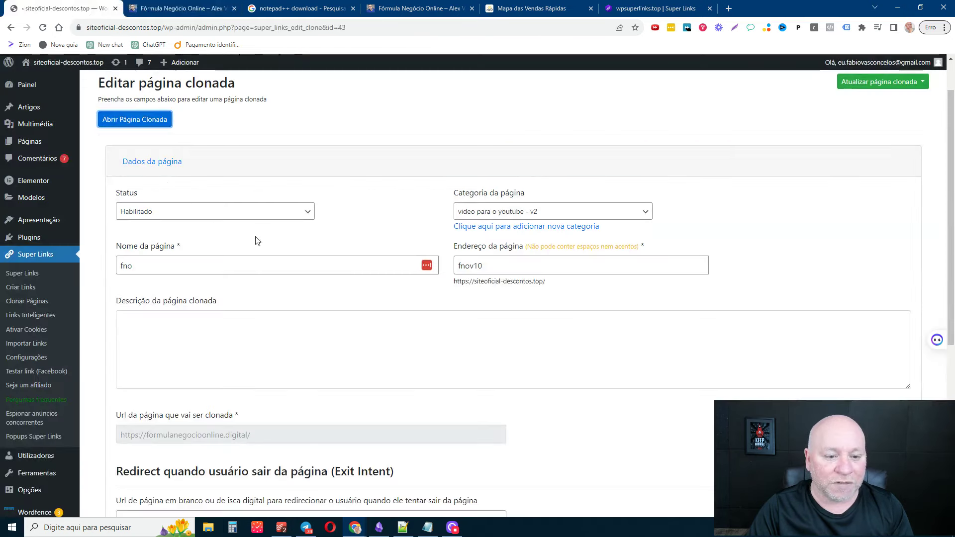
scroll(294, 259, down, 5)
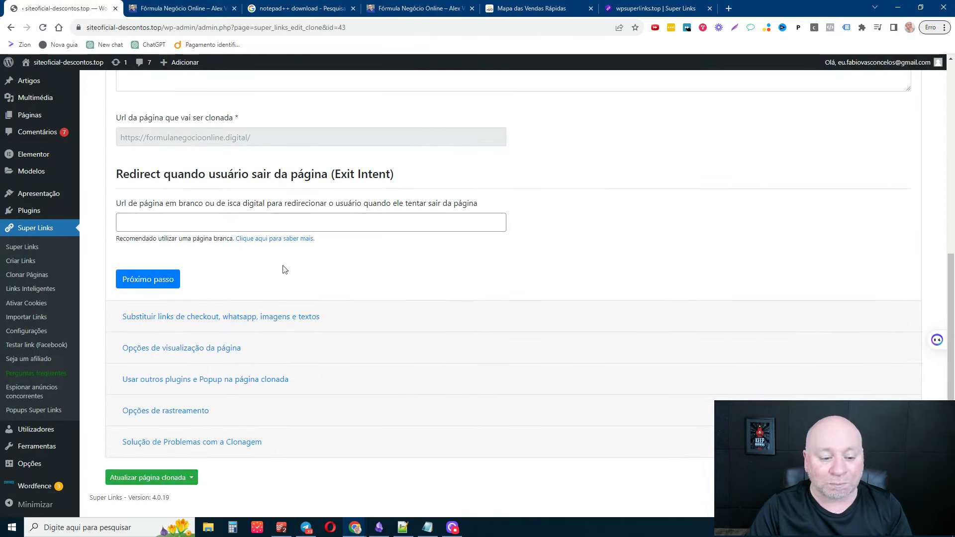
click(194, 323)
scroll(316, 324, down, 5)
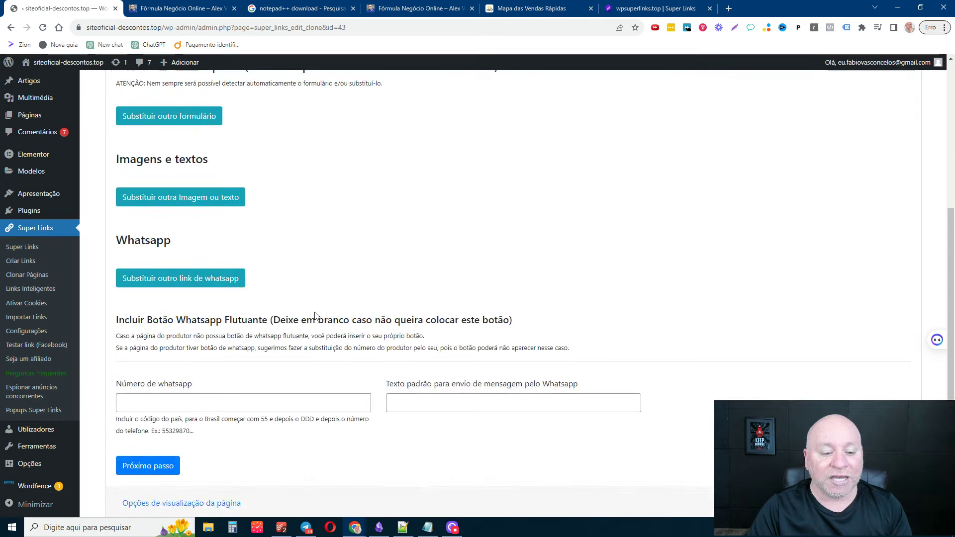
scroll(318, 313, up, 4)
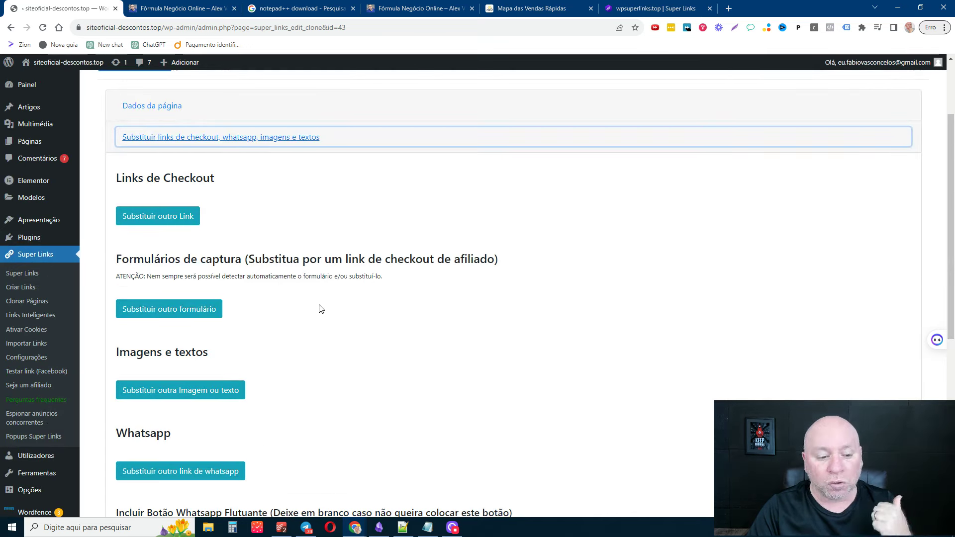
scroll(320, 309, up, 1)
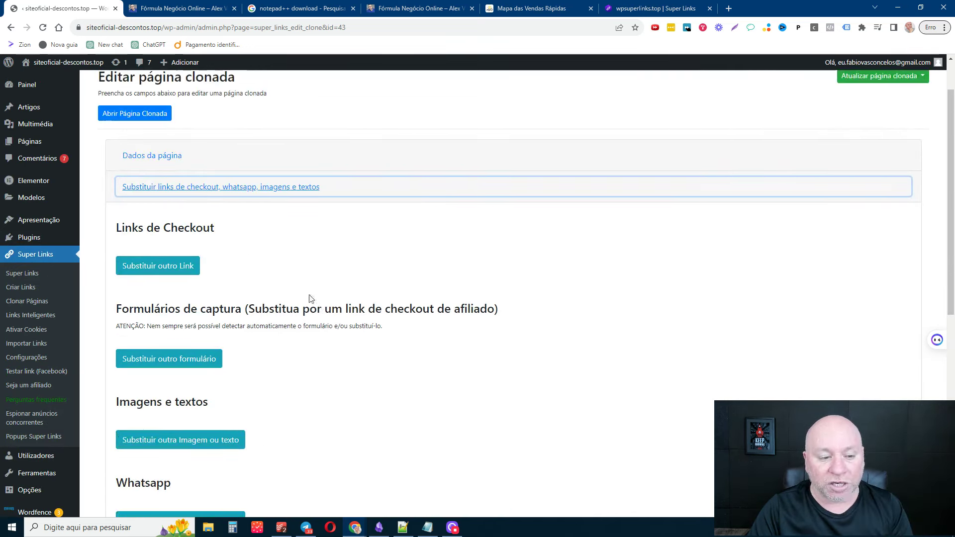
click(193, 271)
click(258, 282)
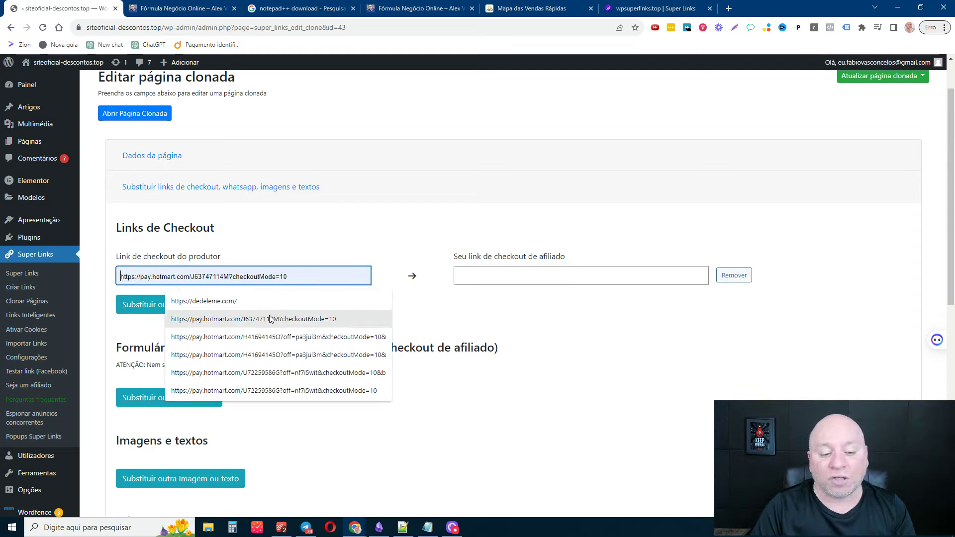
click(342, 252)
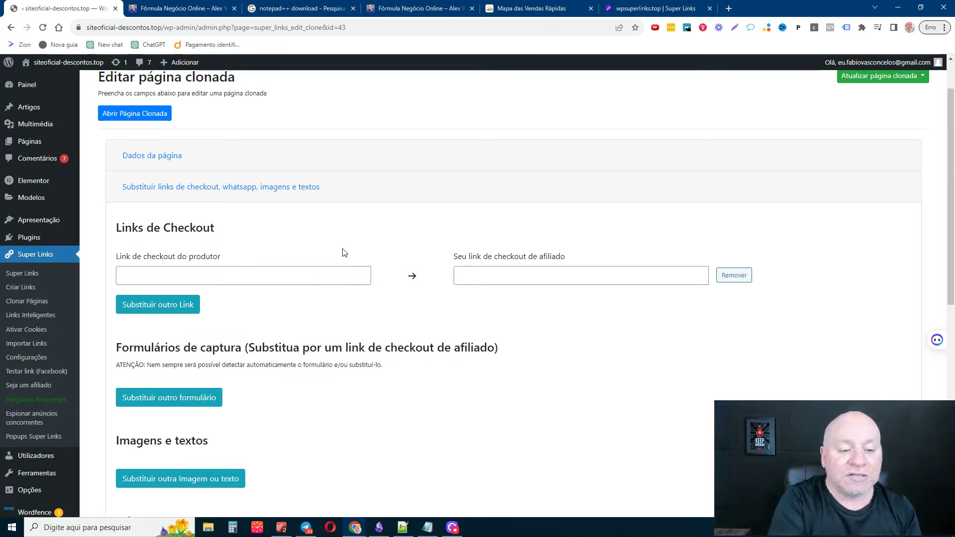
click(313, 275)
right_click(315, 274)
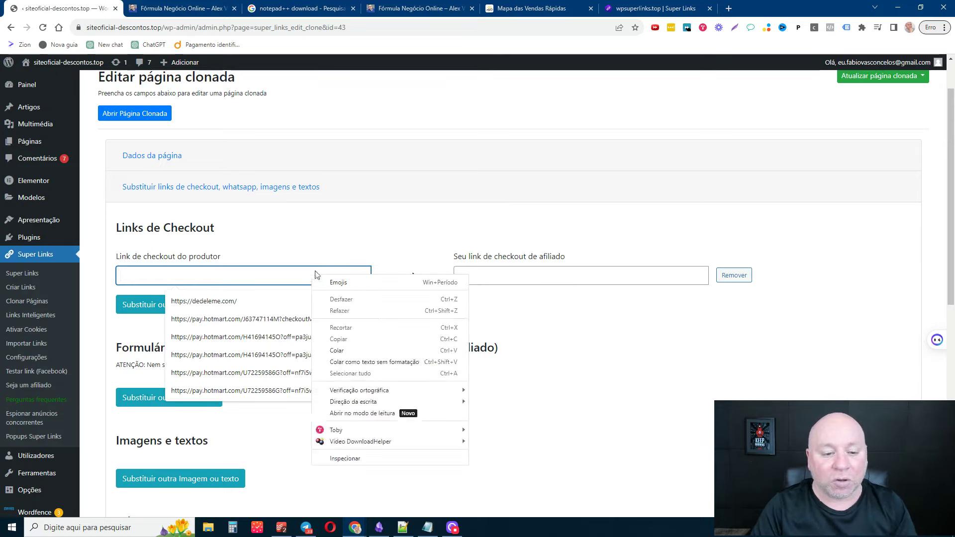
click(342, 351)
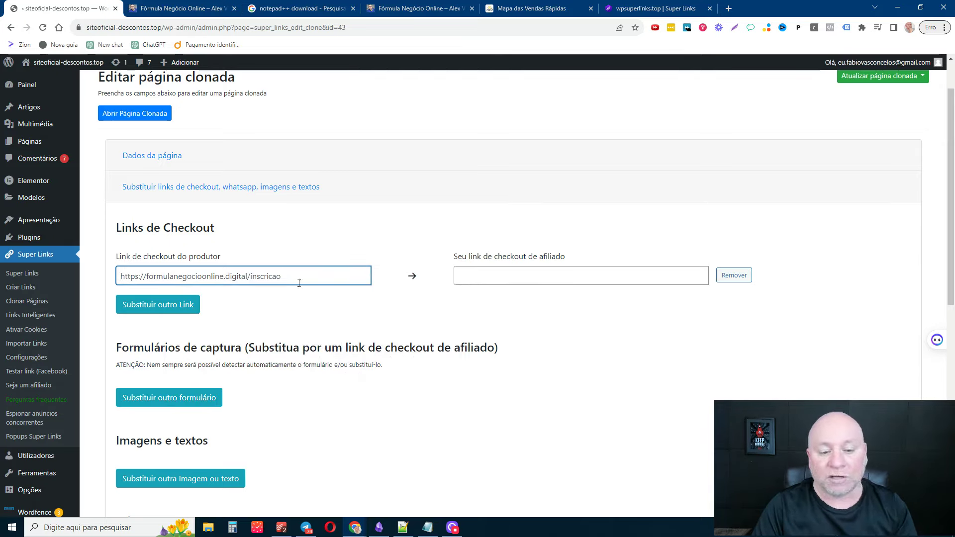
click(526, 277)
click(527, 300)
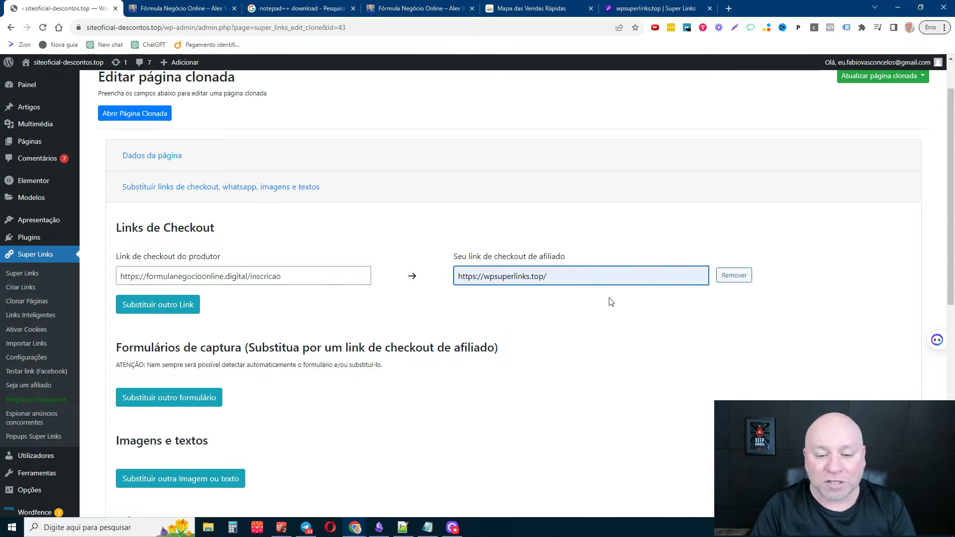
Step: Fill in the floating WhatsApp button's phone number and the default message "Olá, qual a duvida?", and save the cloned page
scroll(573, 295, down, 3)
scroll(608, 277, down, 4)
scroll(601, 275, up, 3)
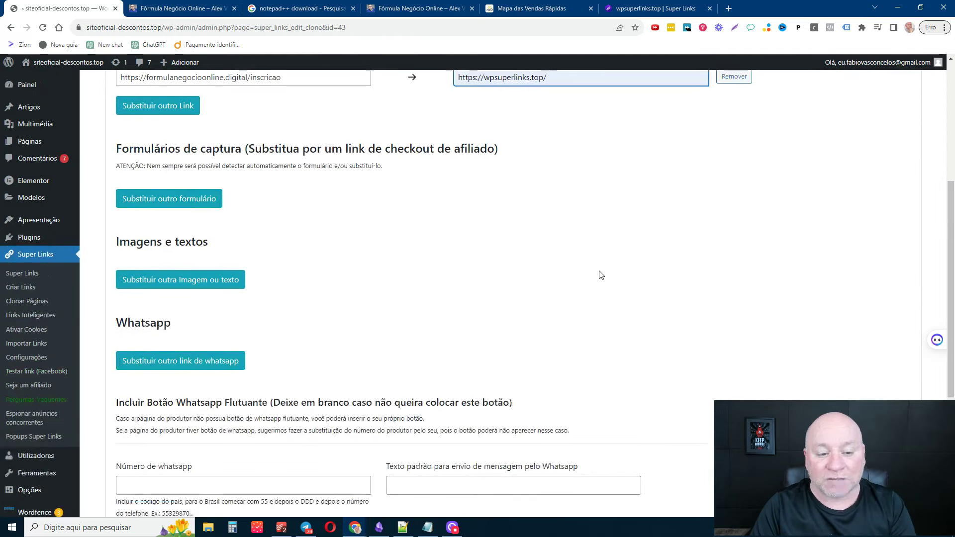
scroll(497, 277, up, 3)
scroll(393, 283, down, 8)
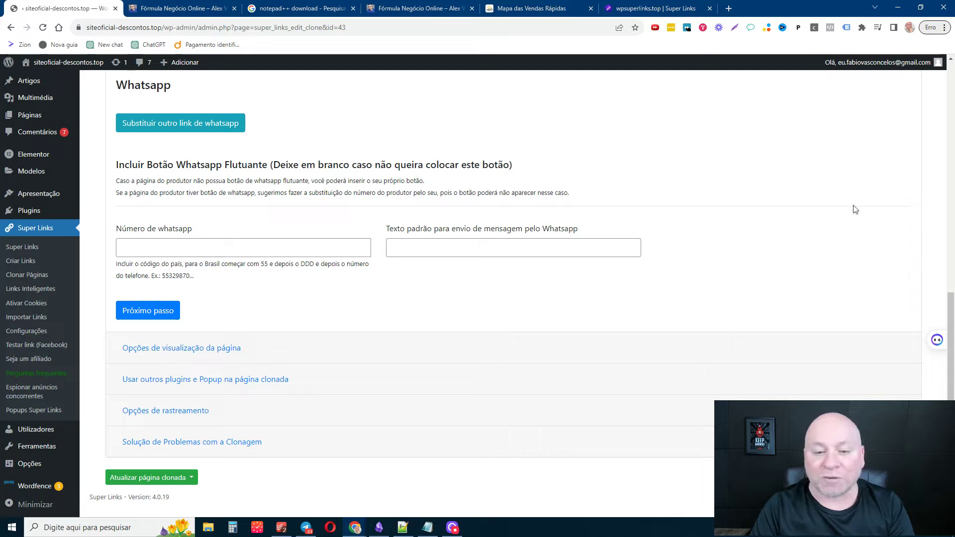
click(204, 248)
click(209, 272)
click(481, 247)
click(470, 273)
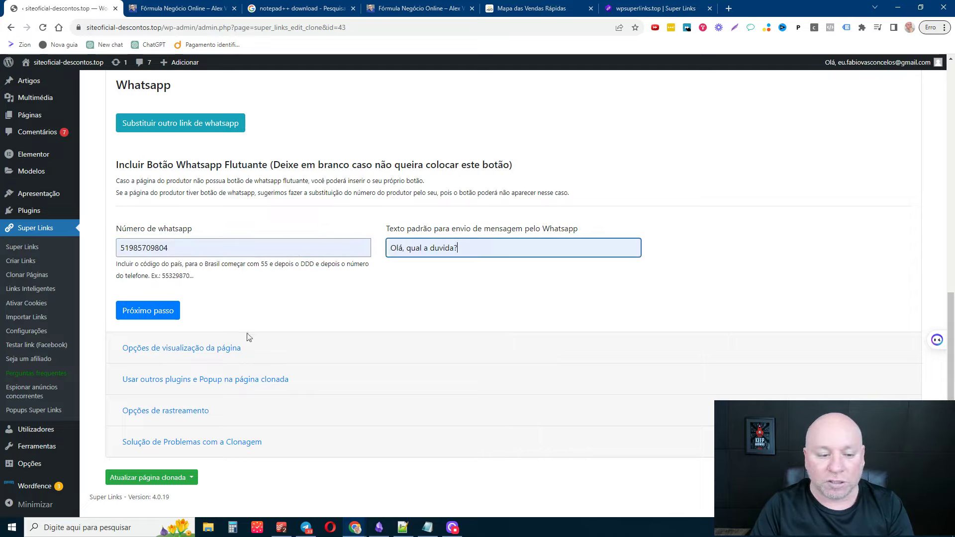
click(188, 478)
click(184, 442)
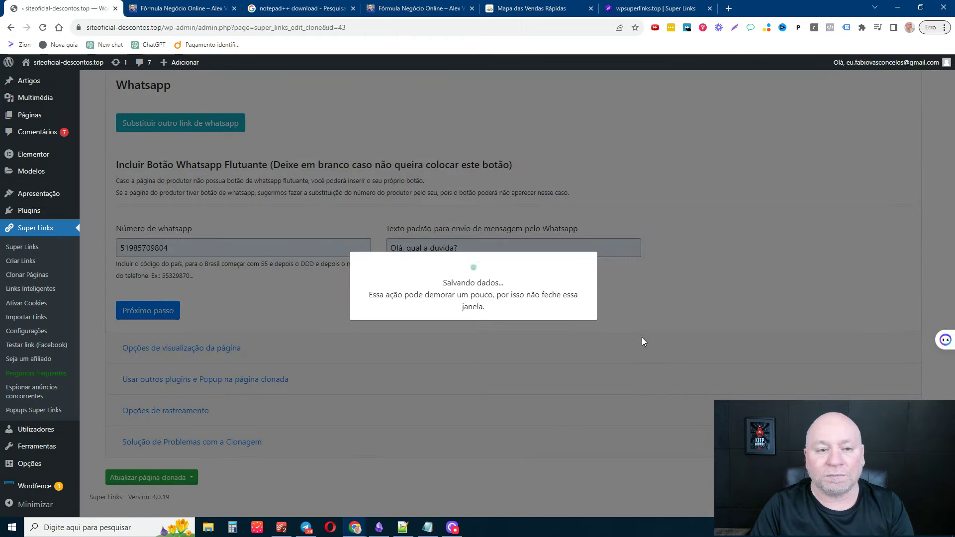
Step: Reload the cloned Fórmula Negócio Online page and check which link its "QUERO ME INSCREVER AGORA" button points to
click(191, 10)
scroll(264, 181, up, 5)
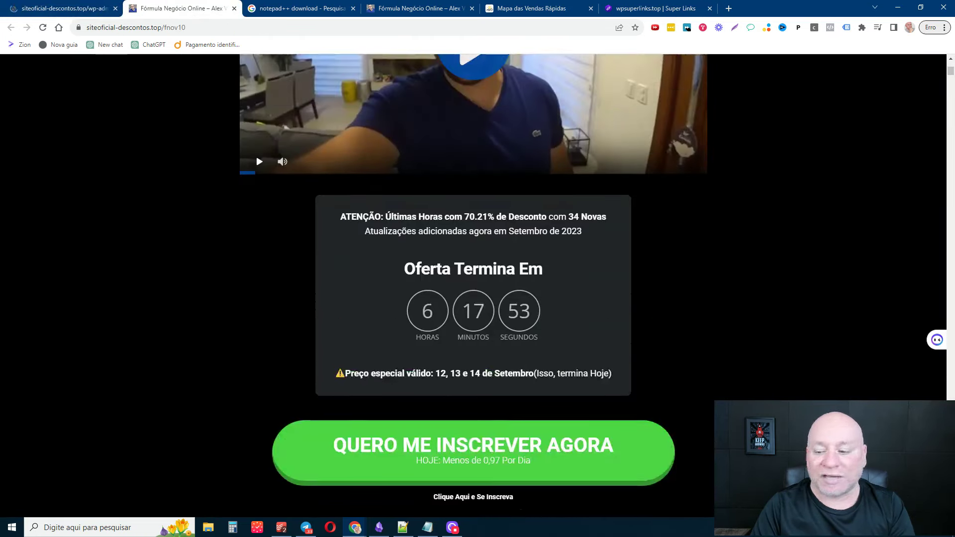
scroll(473, 289, up, 2)
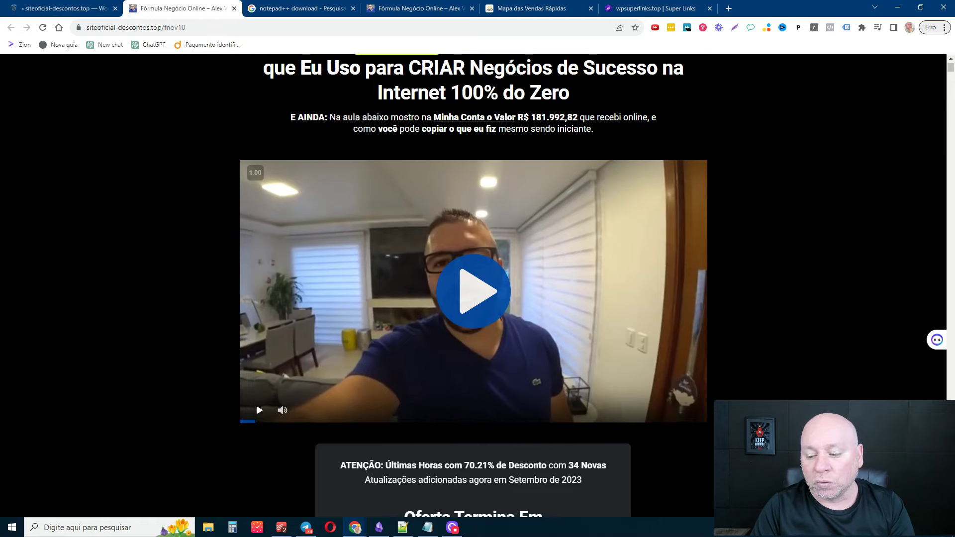
scroll(465, 336, down, 5)
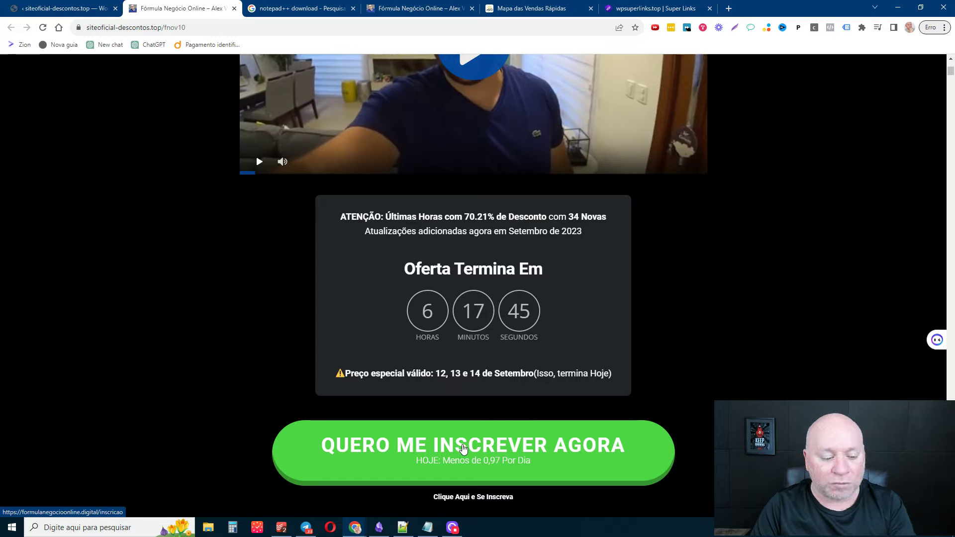
click(43, 27)
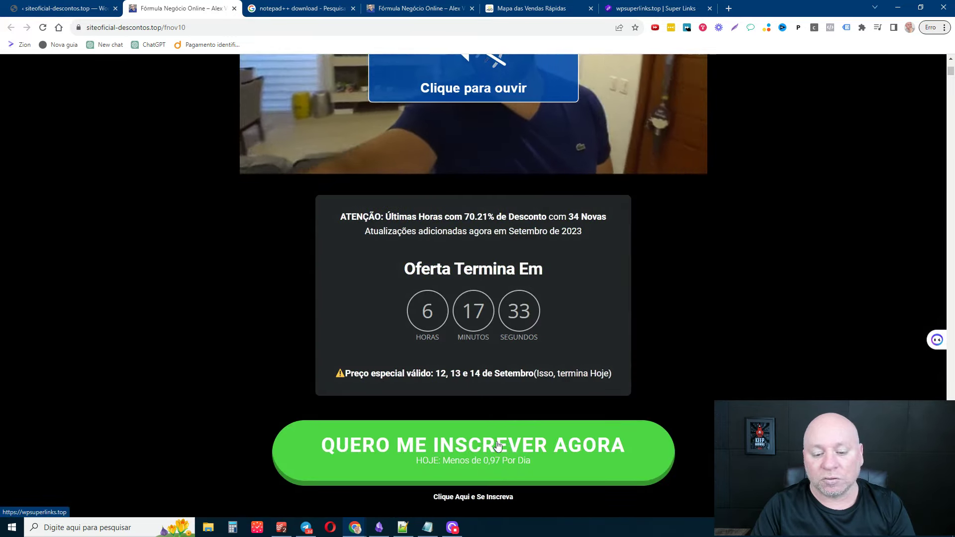
scroll(517, 430, down, 1)
scroll(535, 413, up, 4)
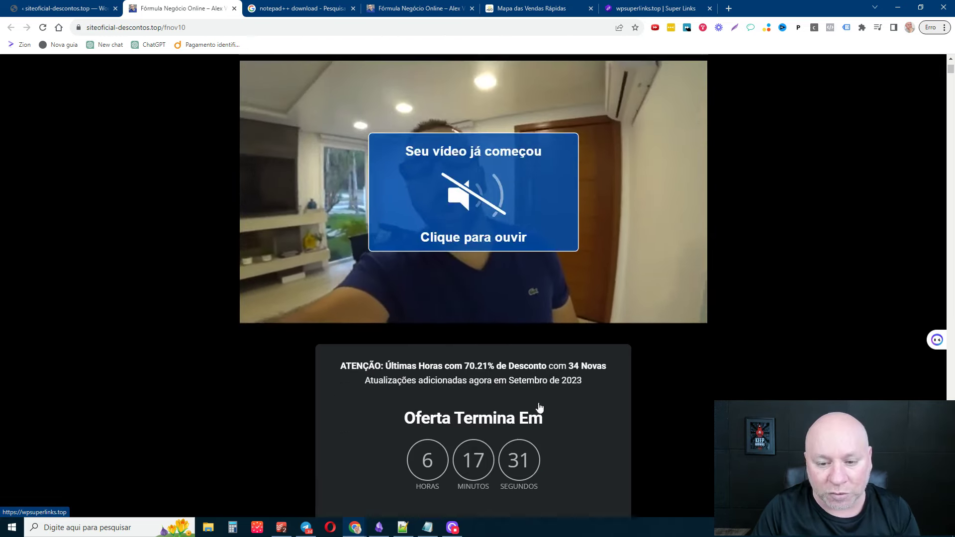
scroll(540, 407, up, 3)
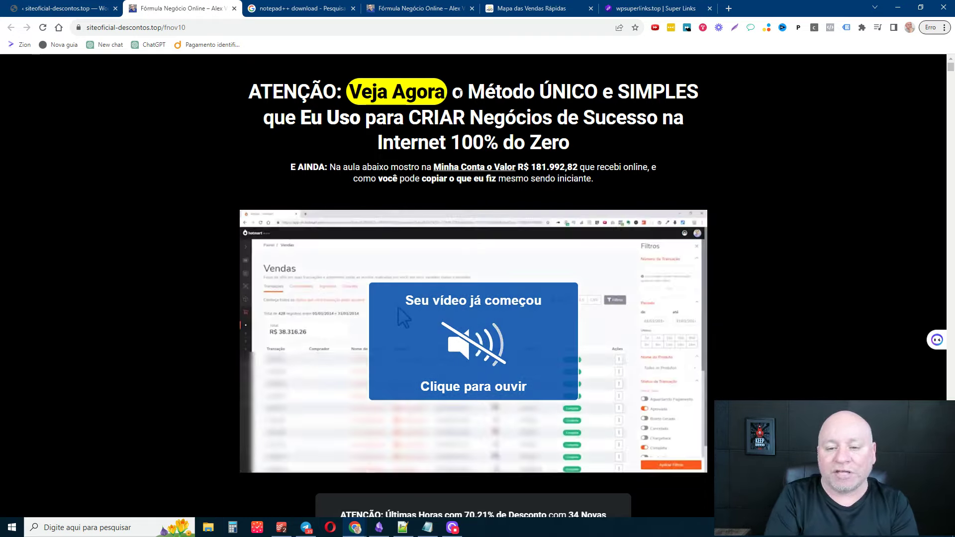
scroll(458, 93, down, 5)
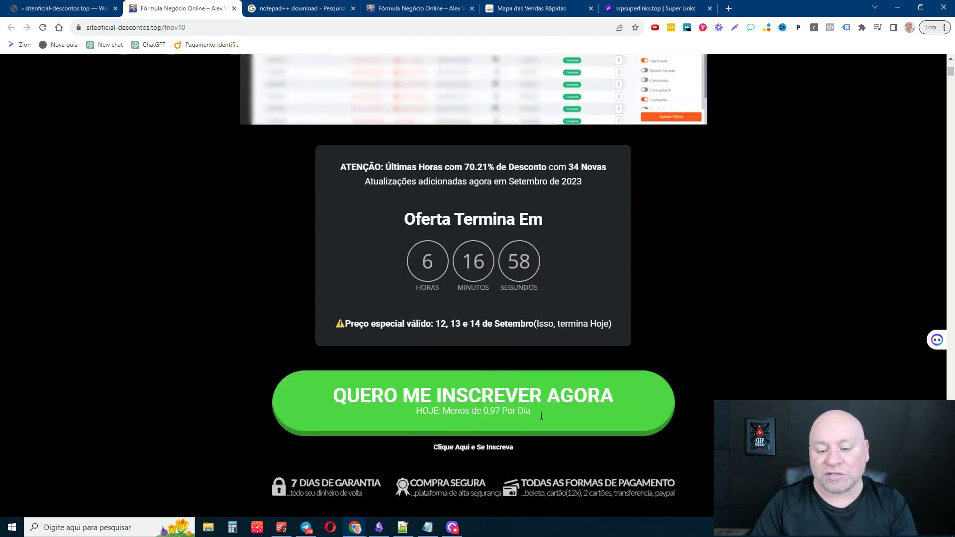
scroll(731, 299, up, 3)
scroll(768, 281, up, 2)
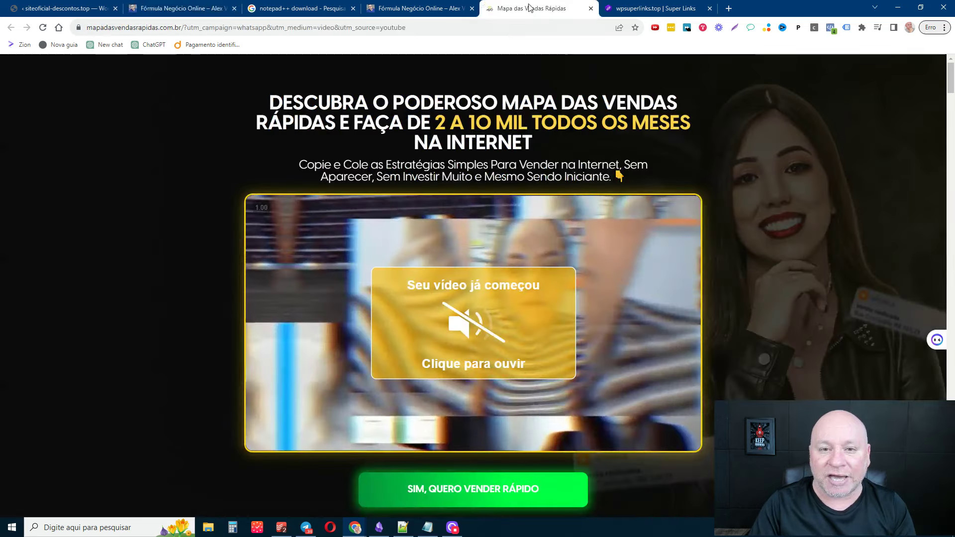
Step: Examine the Mapa das Vendas Rápidas sales page and bring up the sign-up form behind its "SIM! QUERO VENDER RÁPIDO" offer button
click(530, 8)
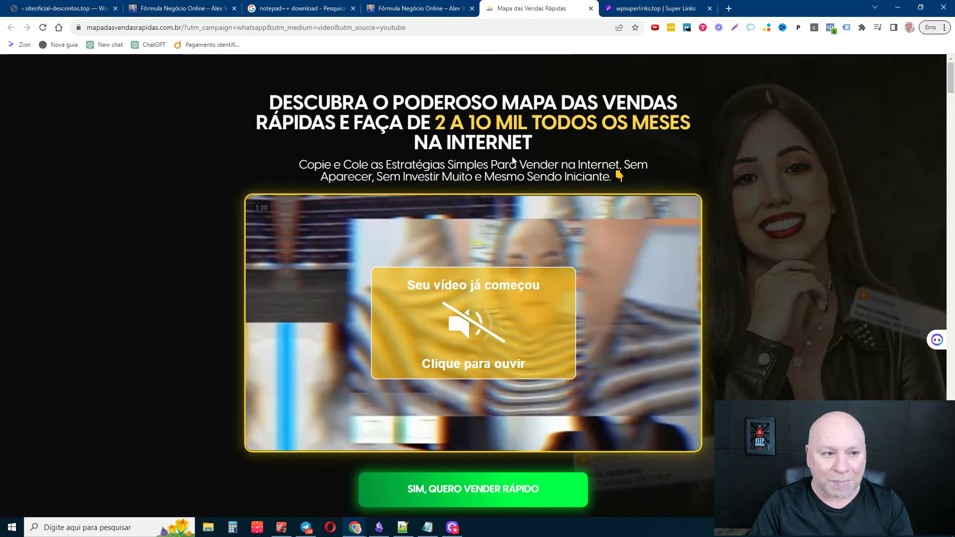
scroll(510, 401, down, 4)
scroll(781, 274, up, 2)
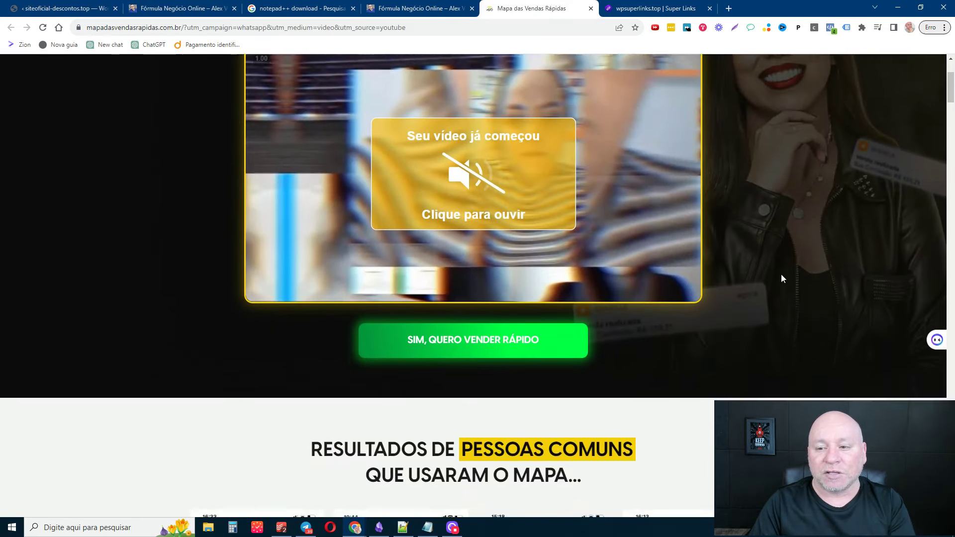
scroll(806, 277, down, 7)
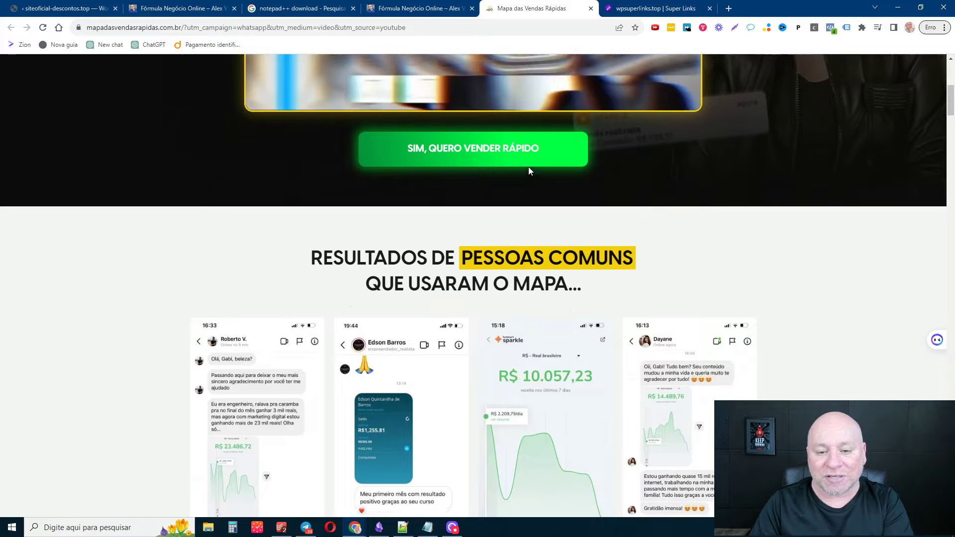
click(528, 164)
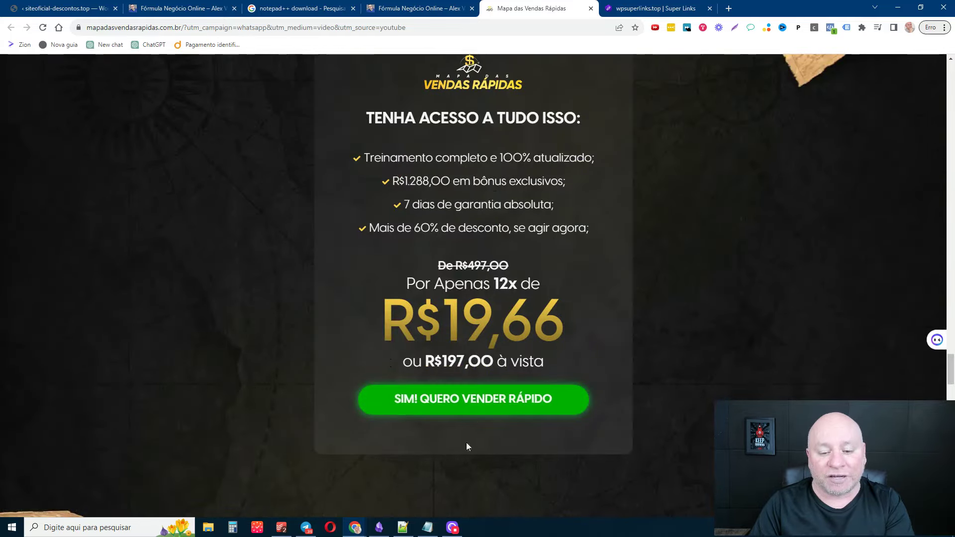
click(498, 404)
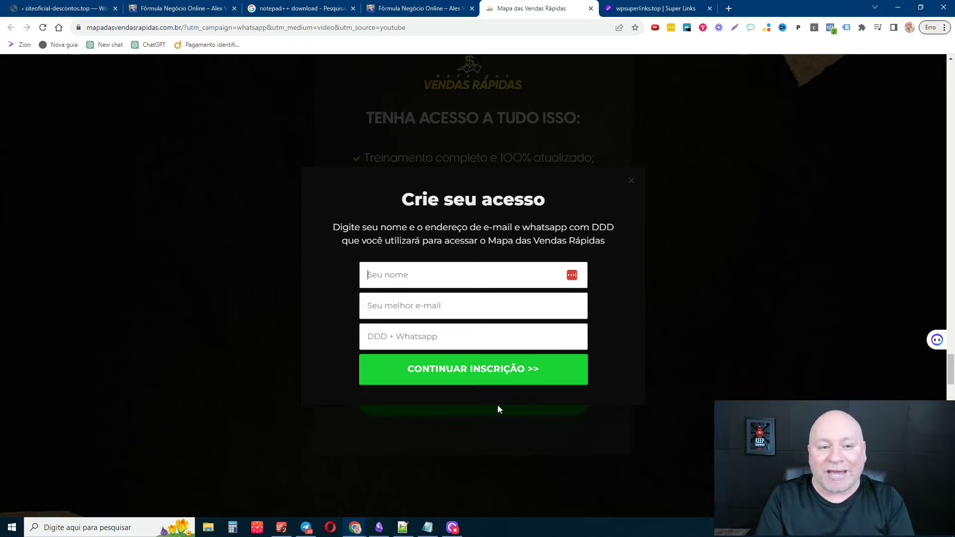
click(631, 181)
click(533, 399)
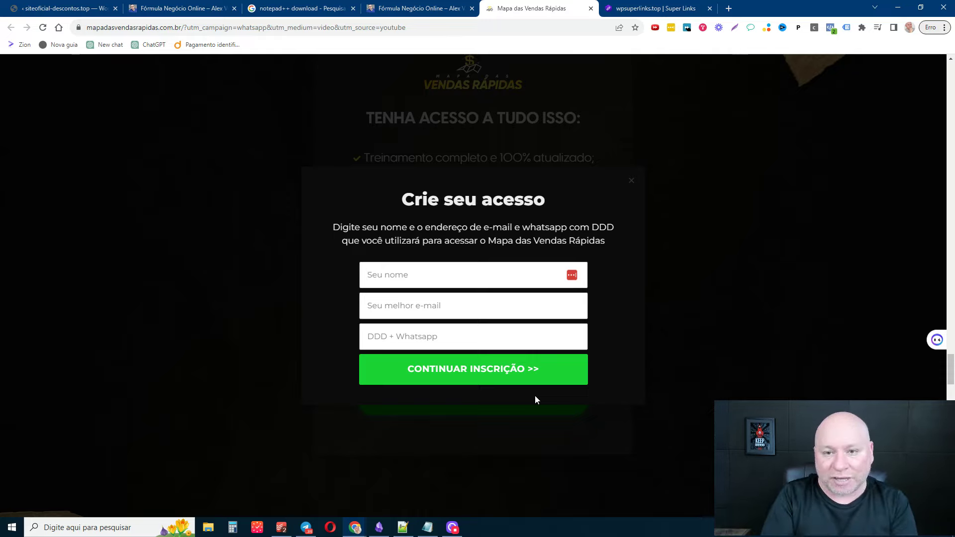
drag(185, 28, 87, 28)
key(ctrl+c)
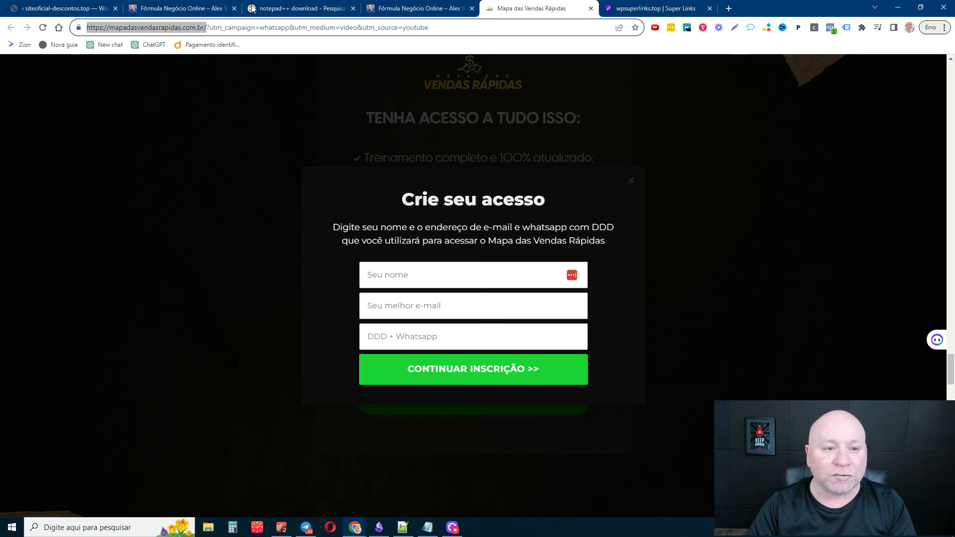
click(101, 9)
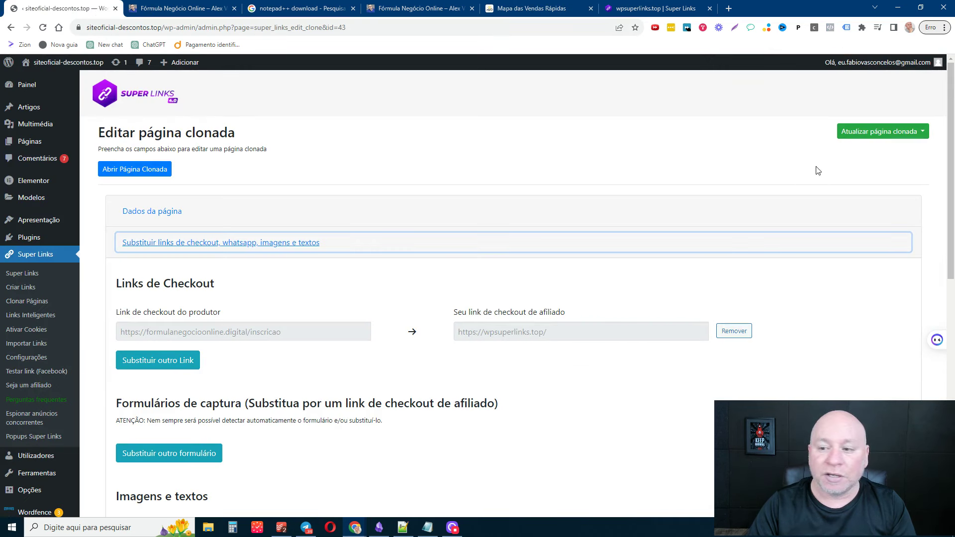
click(31, 302)
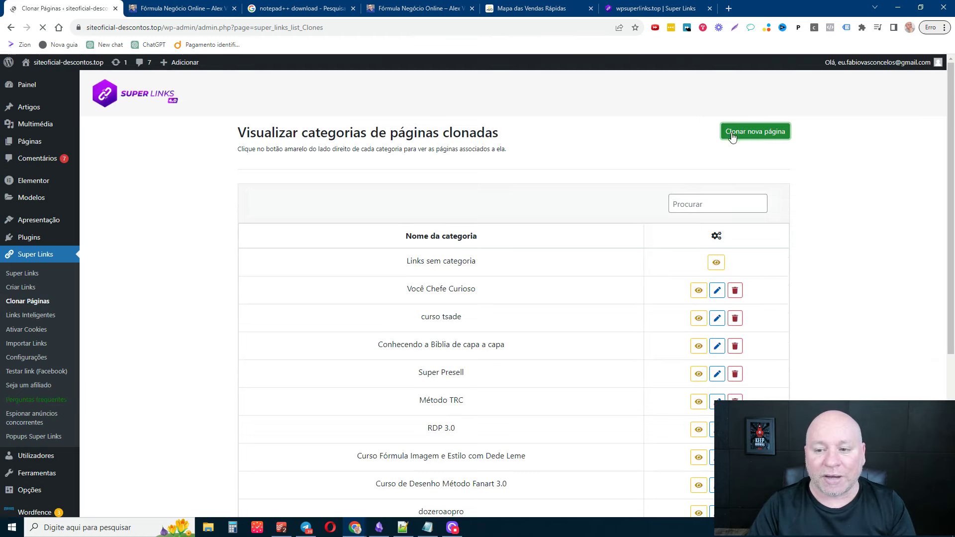
click(736, 134)
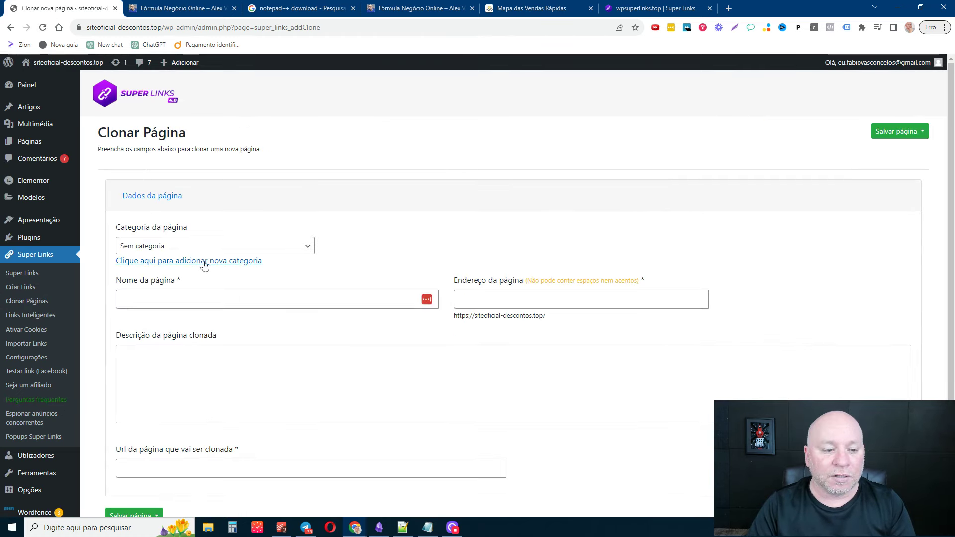
click(200, 295)
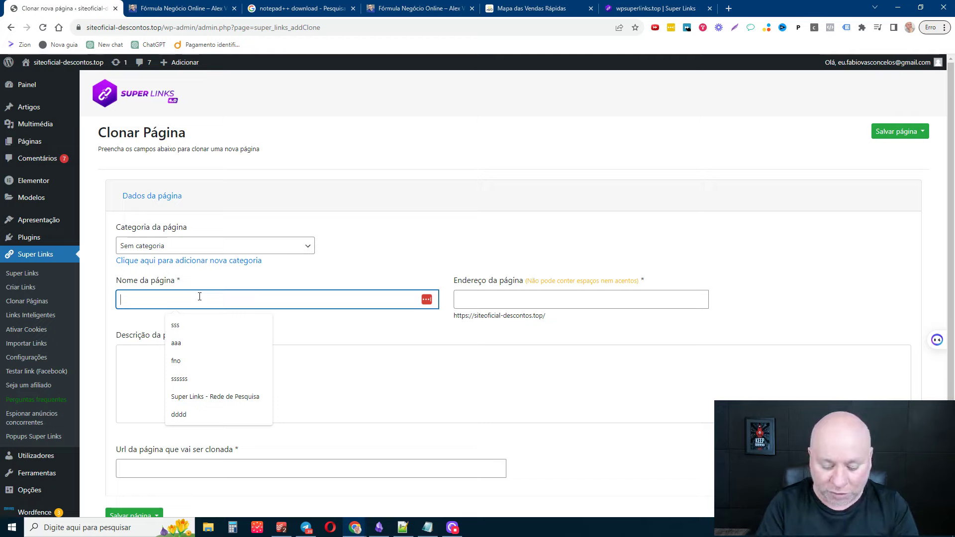
text(mapa)
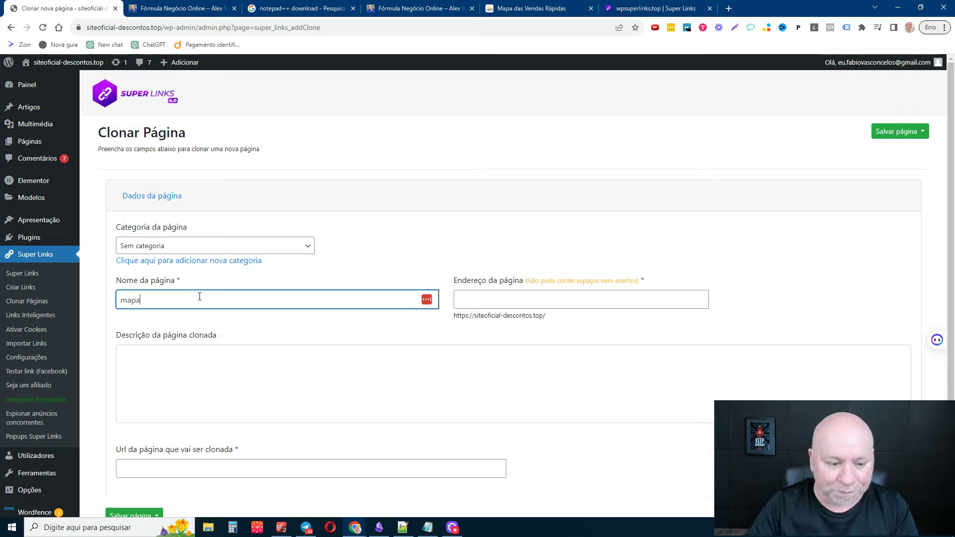
click(526, 294)
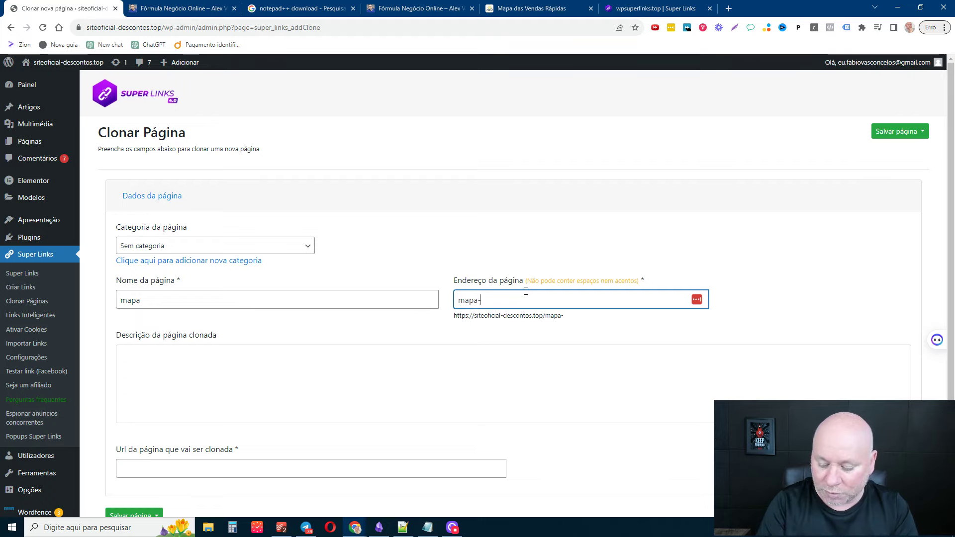
scroll(440, 282, down, 1)
click(253, 429)
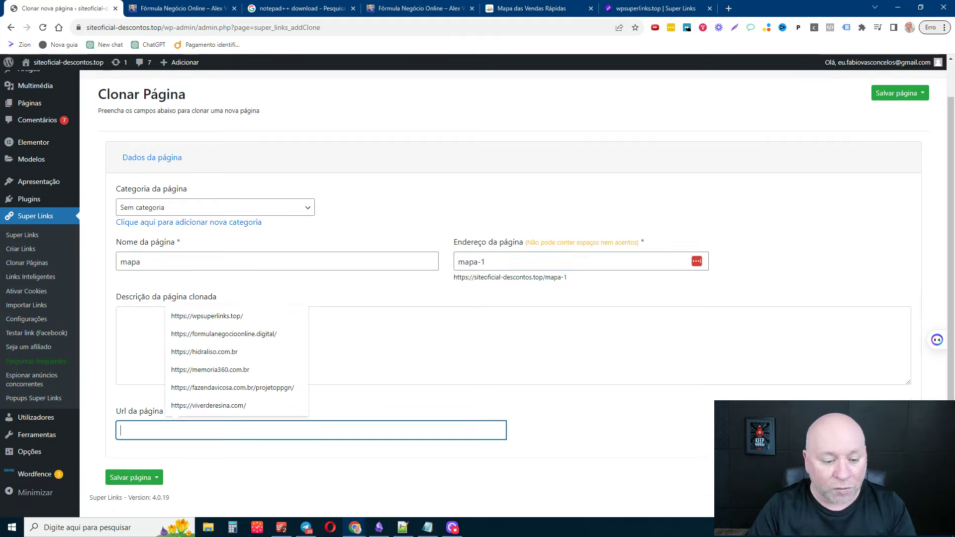
key(ctrl+v)
click(149, 477)
click(157, 442)
Step: Read the Presto Player recommendation for the saved clone and open its section for replacing checkout links, WhatsApp, images and texts
scroll(513, 380, down, 3)
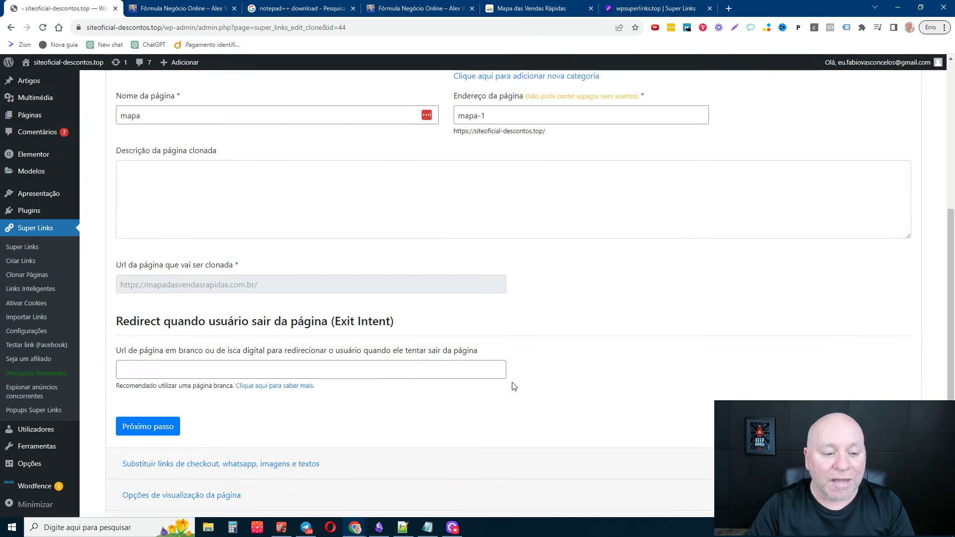
scroll(510, 382, up, 4)
scroll(511, 382, up, 3)
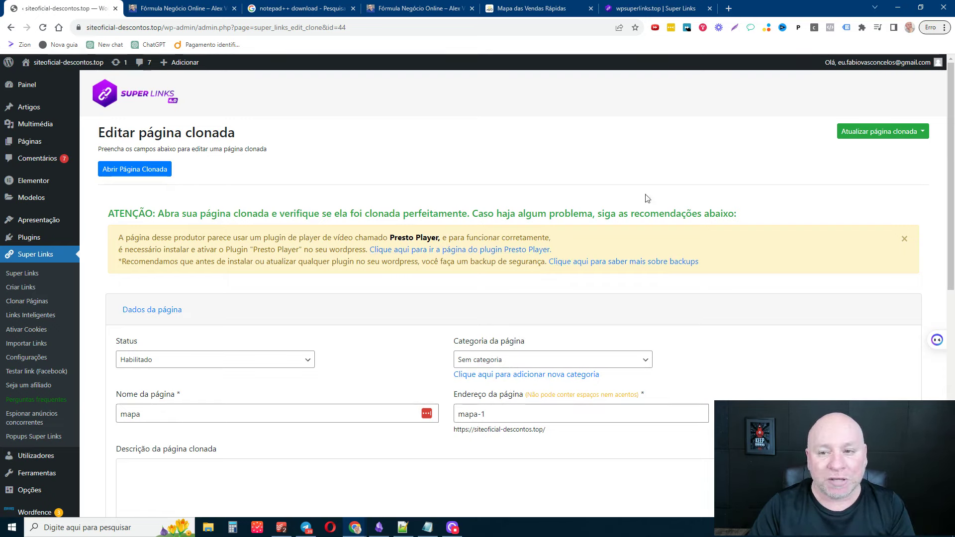
drag(437, 237, 388, 237)
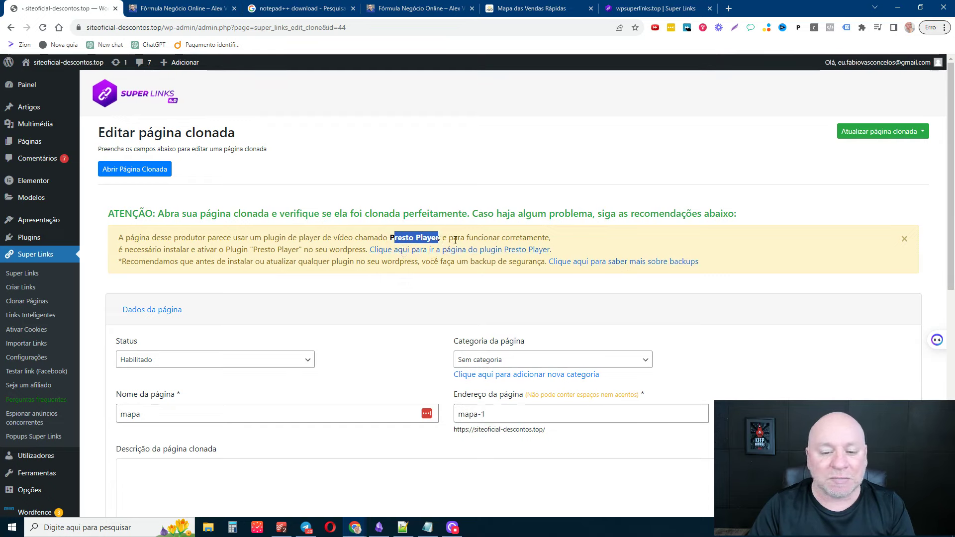
scroll(321, 255, down, 4)
scroll(321, 255, down, 3)
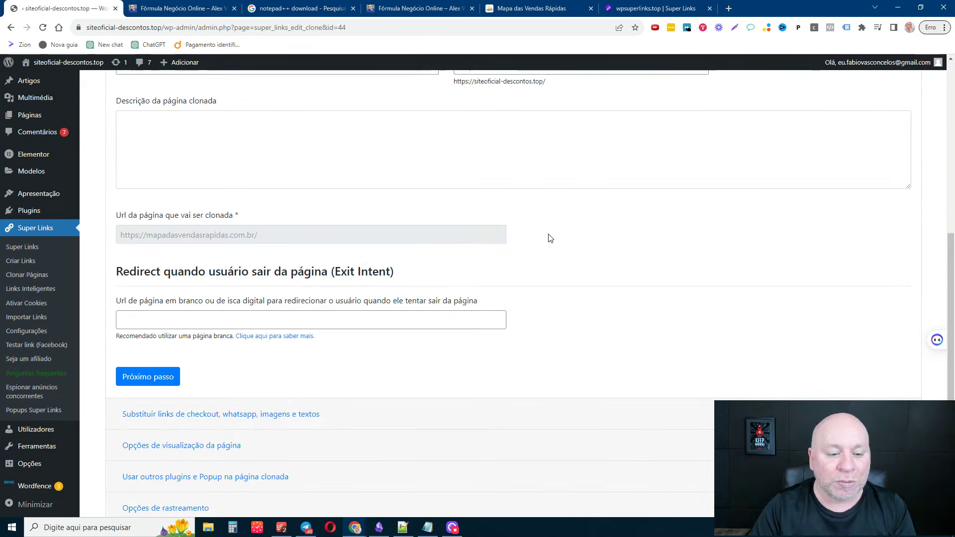
scroll(552, 239, down, 1)
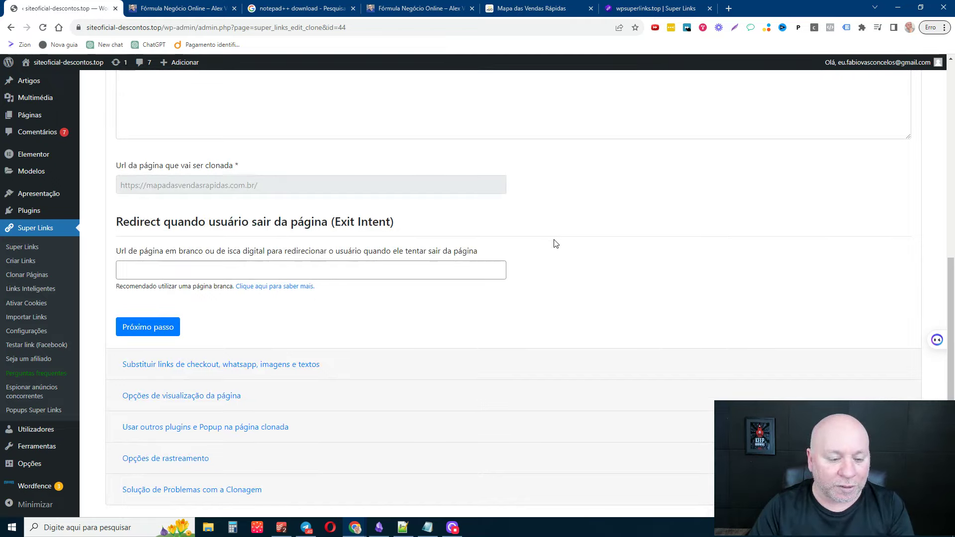
scroll(532, 321, down, 1)
click(330, 318)
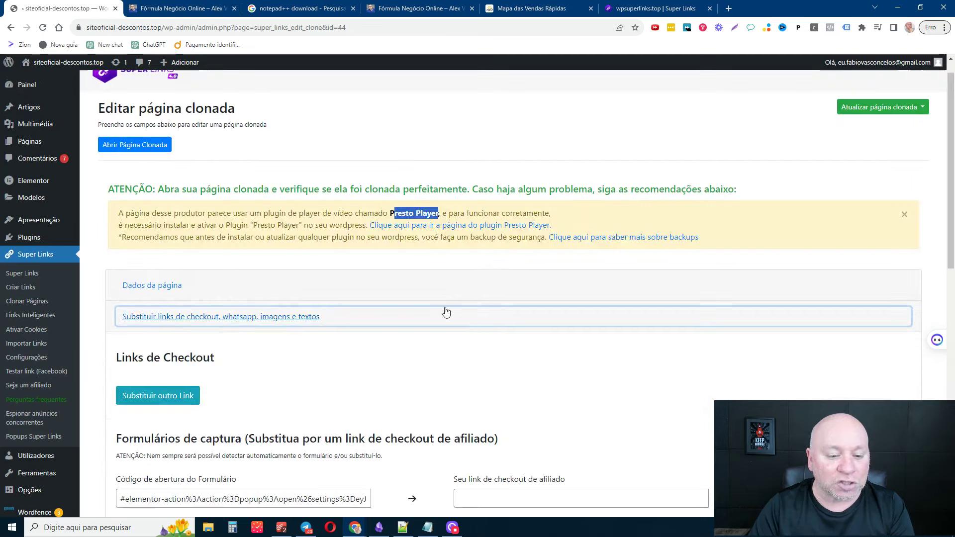
scroll(467, 306, down, 4)
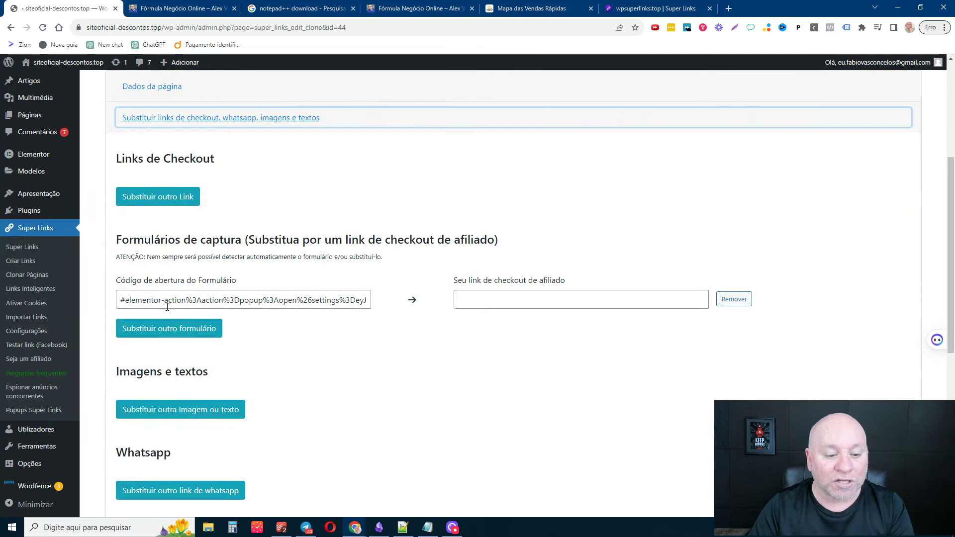
Step: Inspect the detected capture form's opening code and compare it with the sign-up popup on the producer's Mapa das Vendas Rápidas page
click(356, 301)
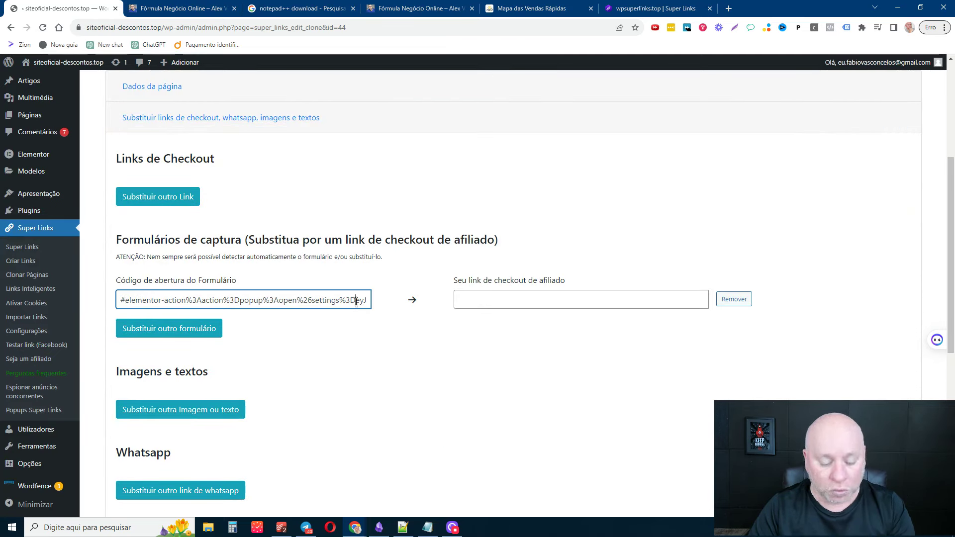
key(ctrl+a)
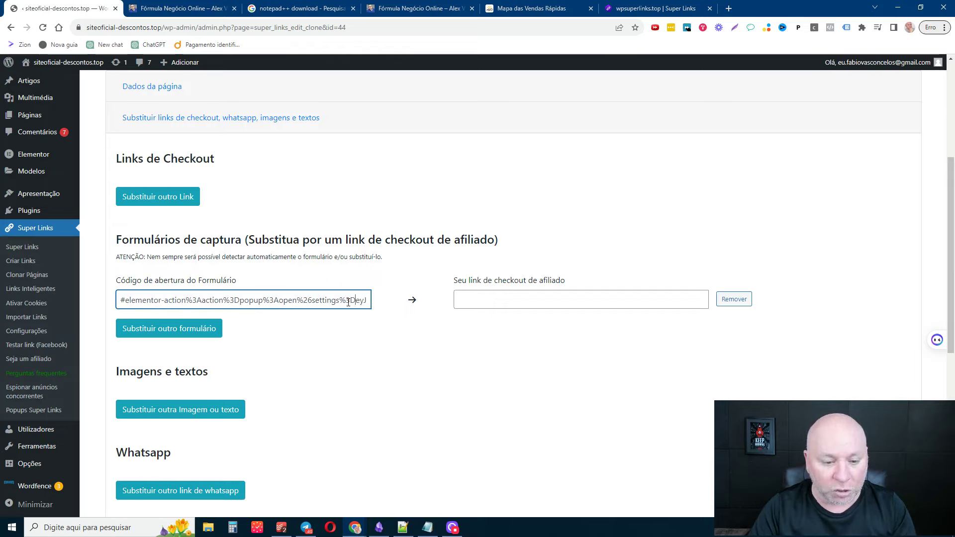
drag(348, 301, 30, 303)
click(541, 11)
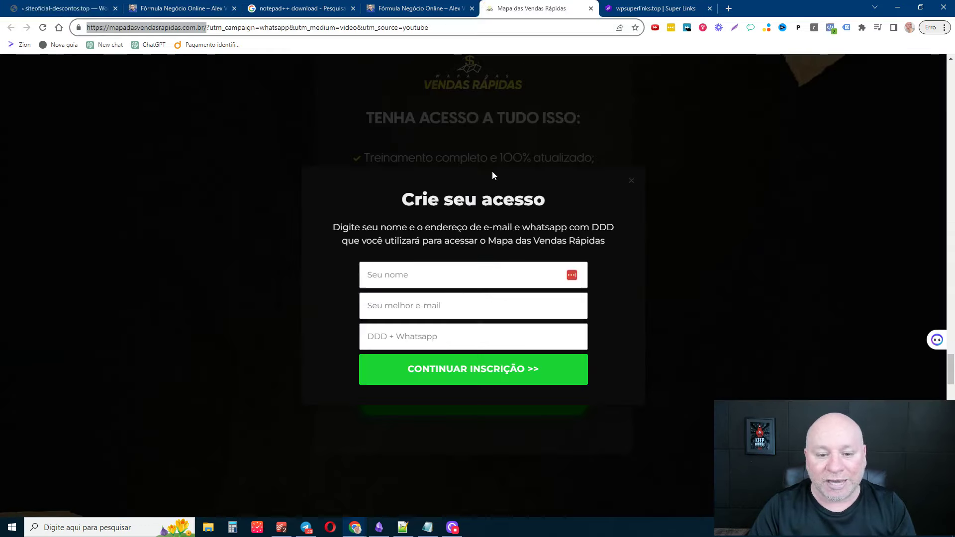
click(630, 183)
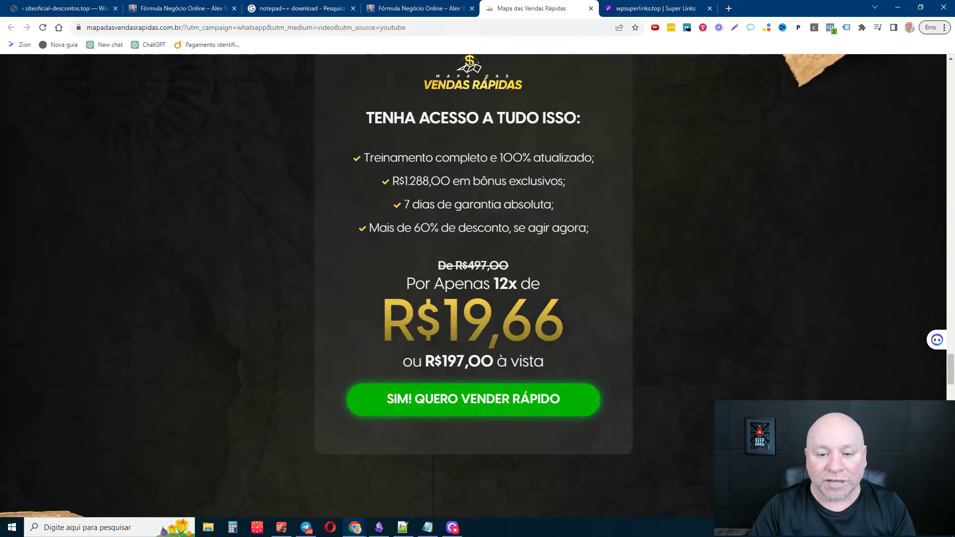
click(510, 410)
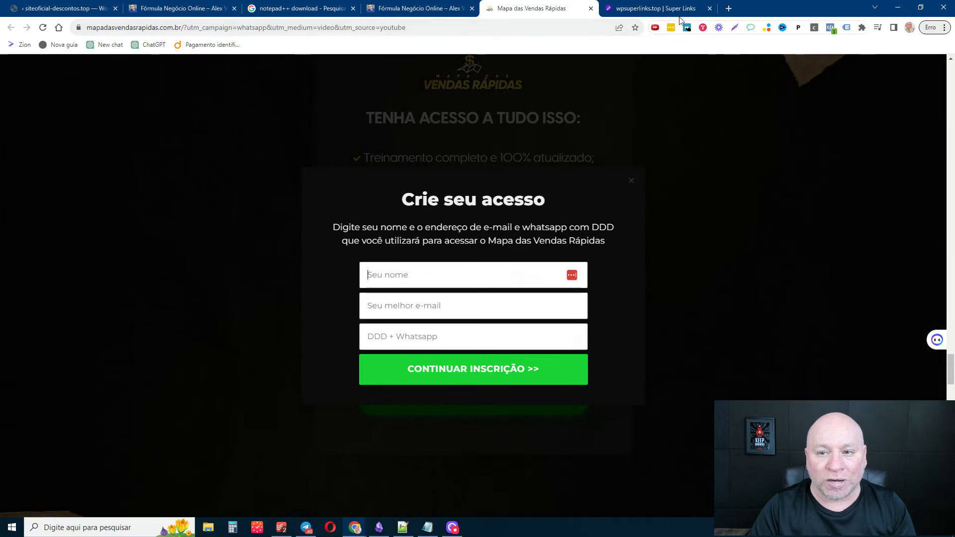
Step: Copy the wpsuperlinks.top page address for use as the affiliate checkout link
click(664, 10)
click(292, 27)
key(ctrl+c)
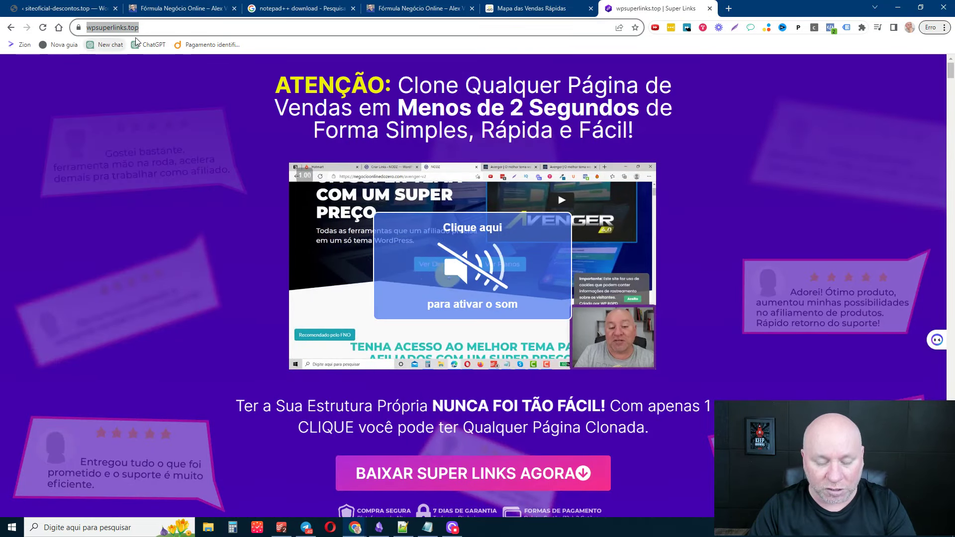
click(100, 9)
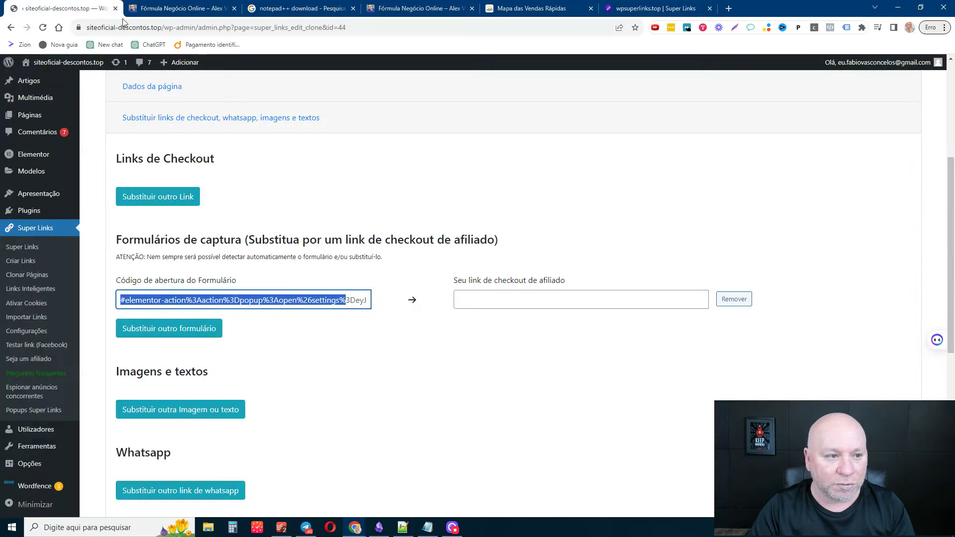
click(482, 305)
key(ctrl+v)
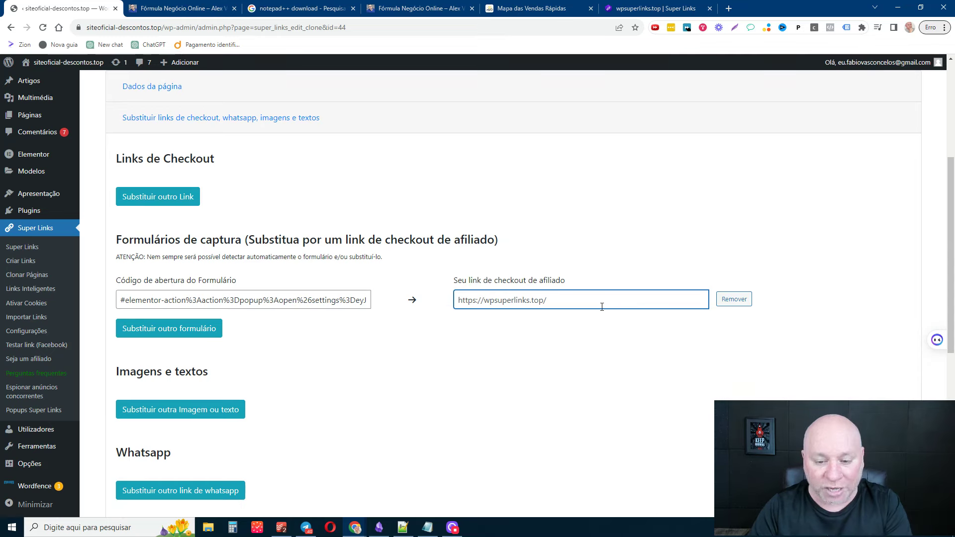
scroll(572, 306, down, 3)
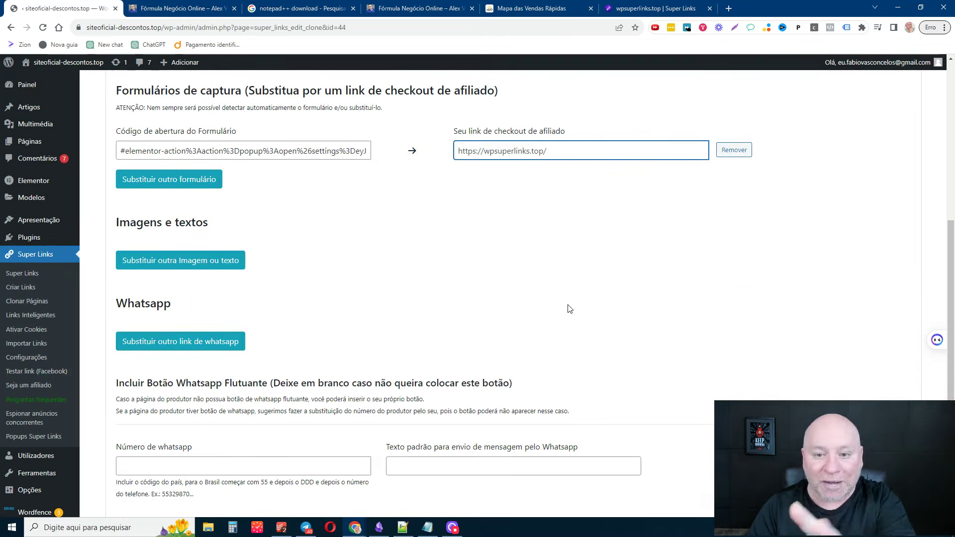
scroll(497, 308, down, 4)
click(193, 478)
click(168, 440)
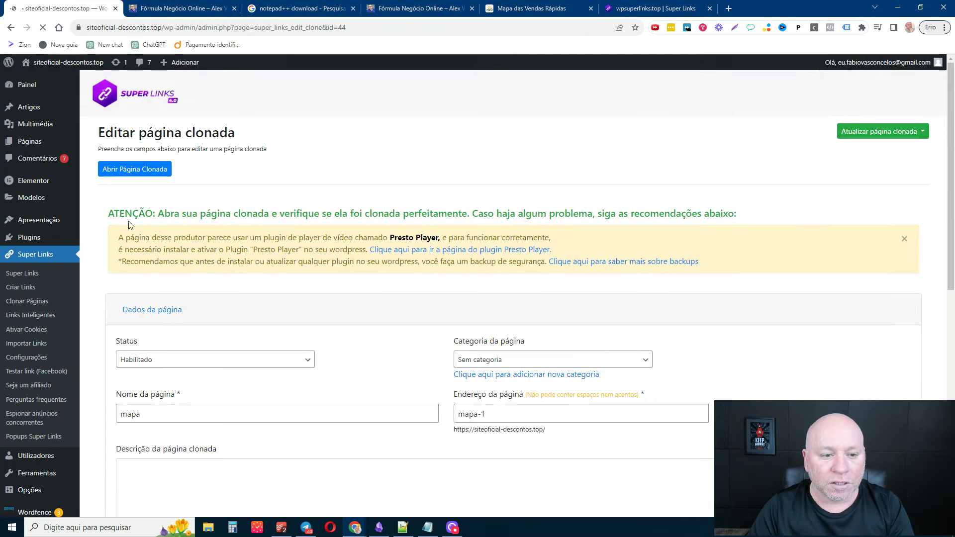
Step: Open the cloned mapa-1 page, test its "SIM! QUERO VENDER RÁPIDO" button's redirect, and close the page
click(153, 171)
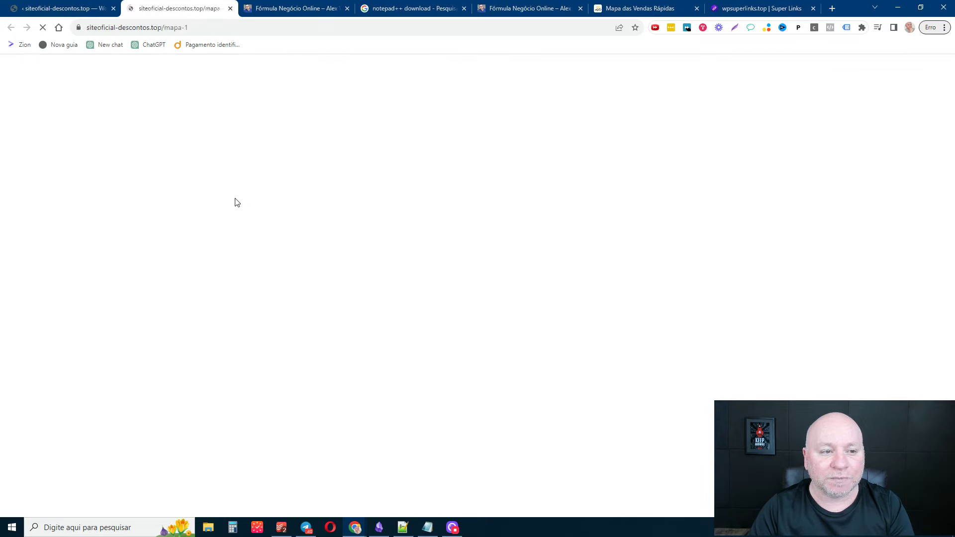
scroll(344, 175, down, 3)
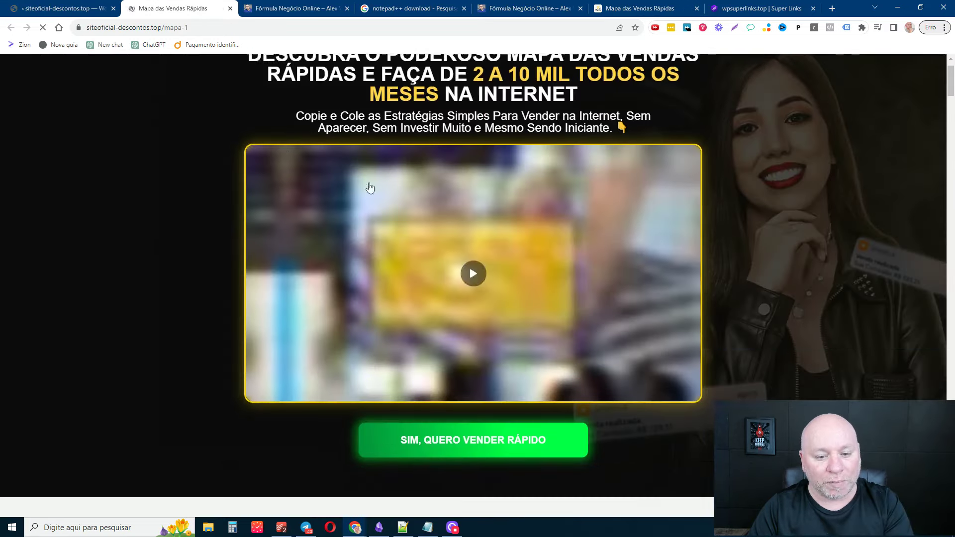
scroll(422, 319, down, 1)
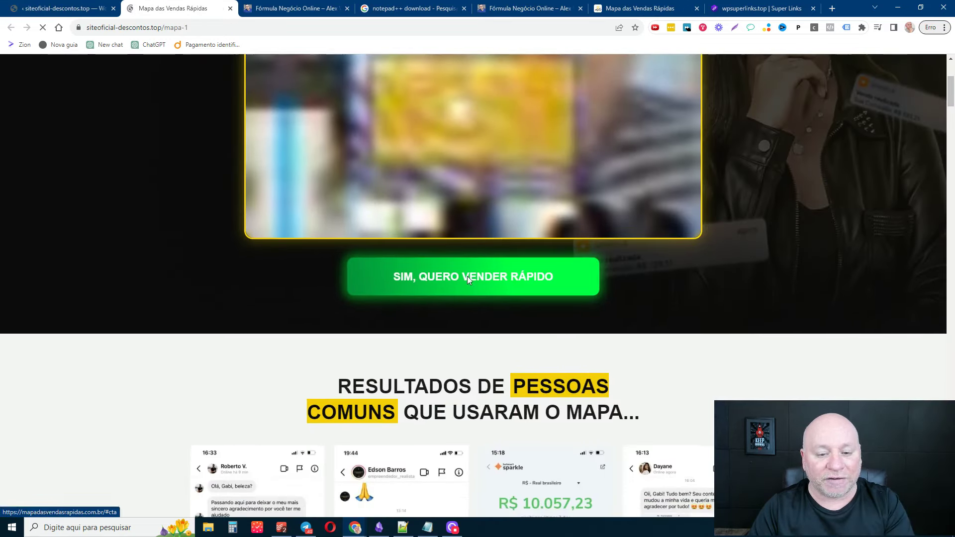
scroll(467, 276, down, 10)
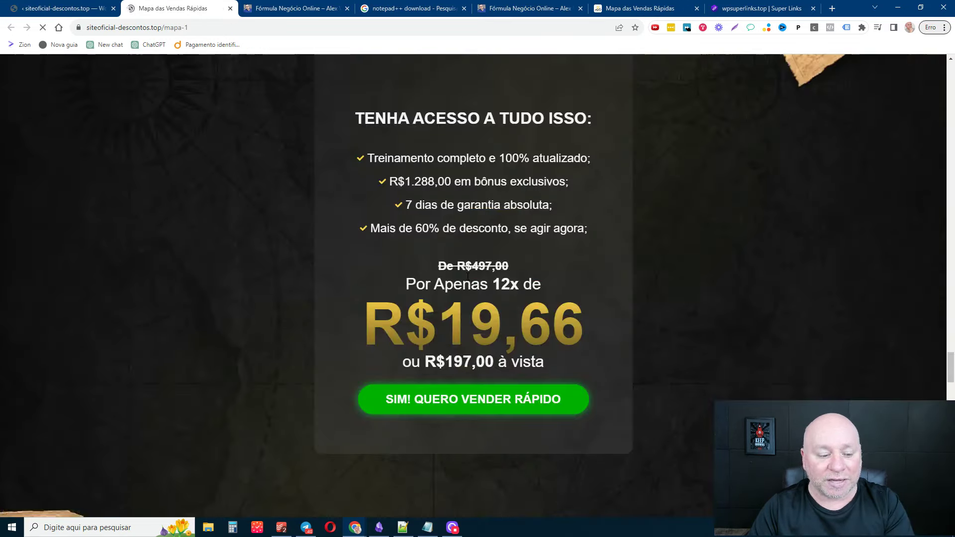
click(495, 402)
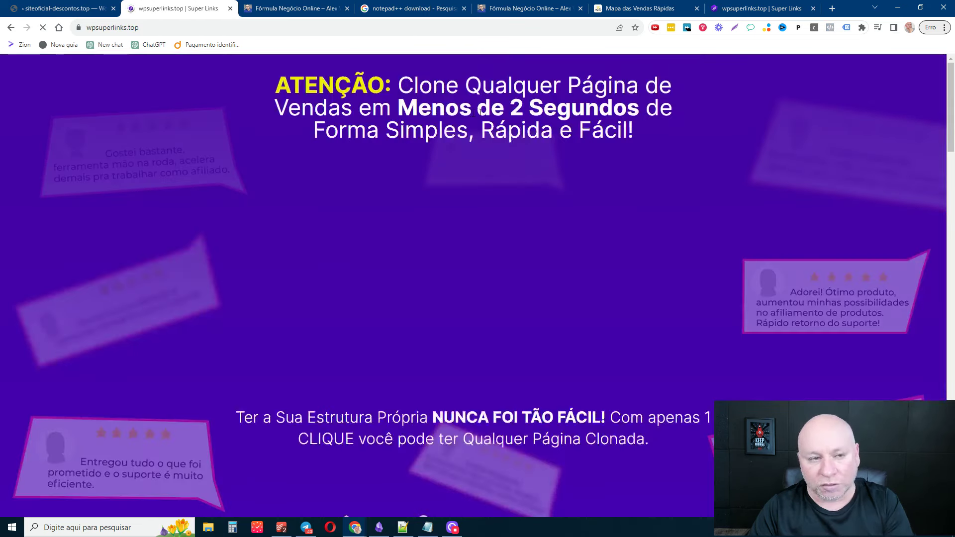
click(10, 28)
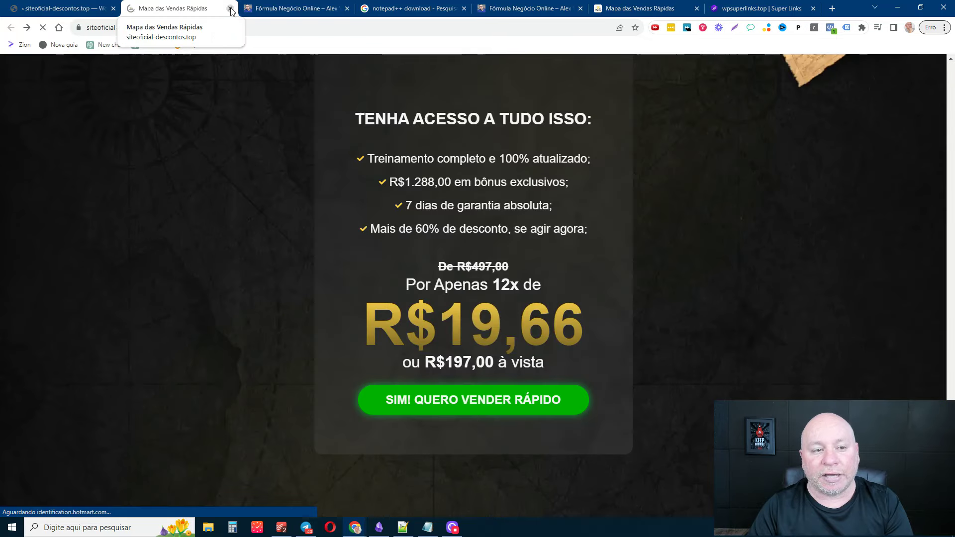
click(230, 9)
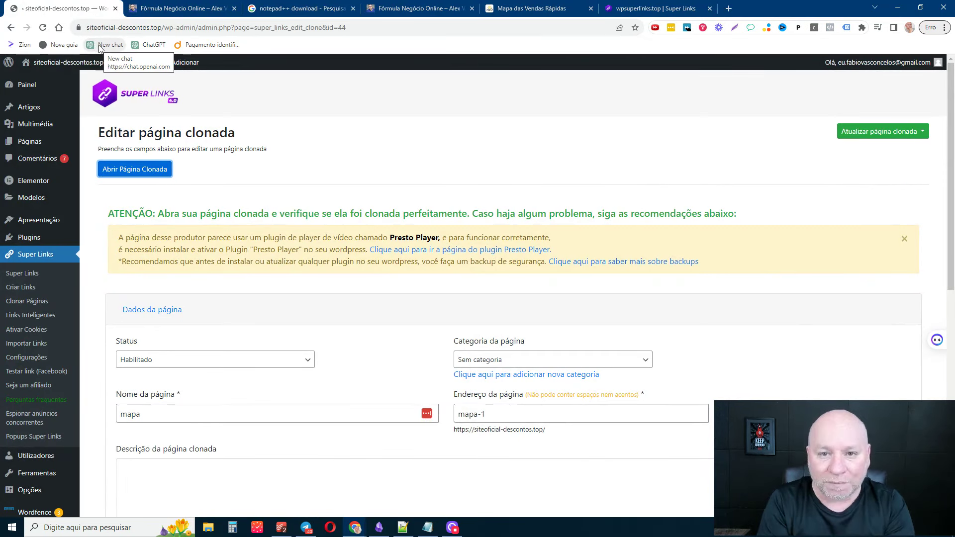
Step: Search the WordPress directory of new plugins for Elementor
click(37, 85)
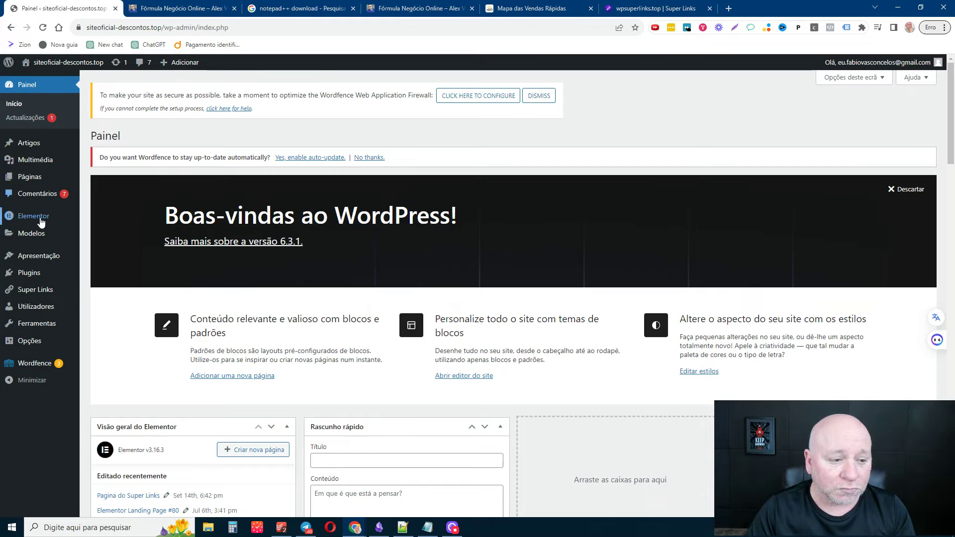
mouse_move(53, 218)
mouse_move(42, 280)
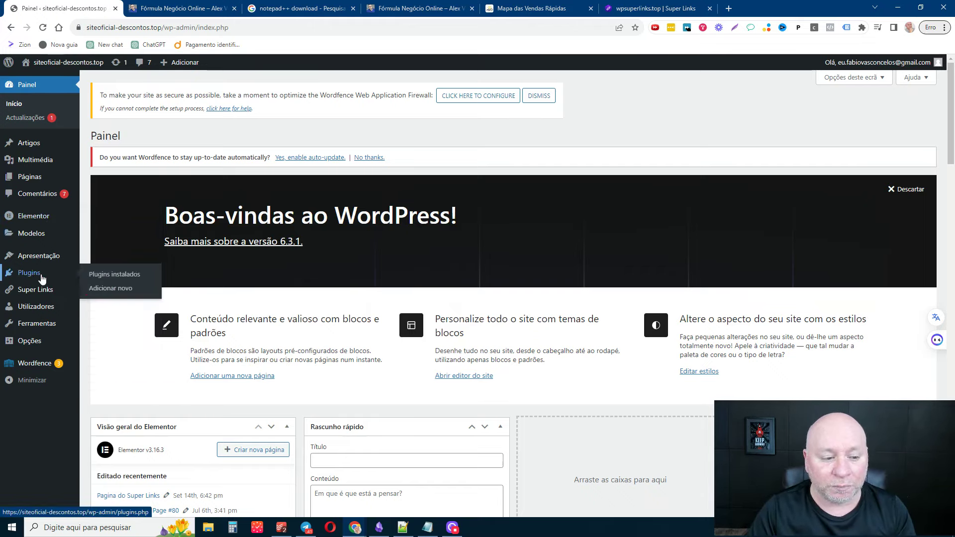
click(114, 288)
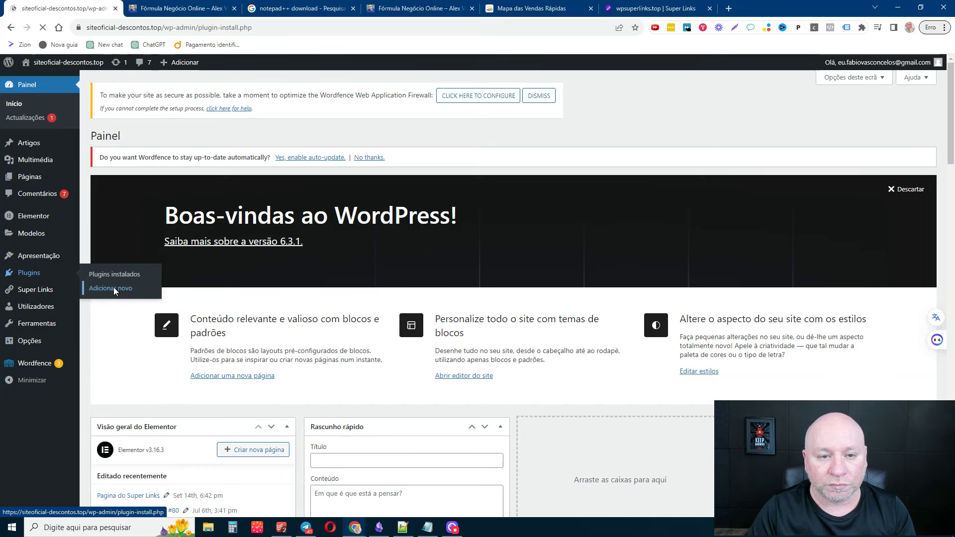
click(853, 191)
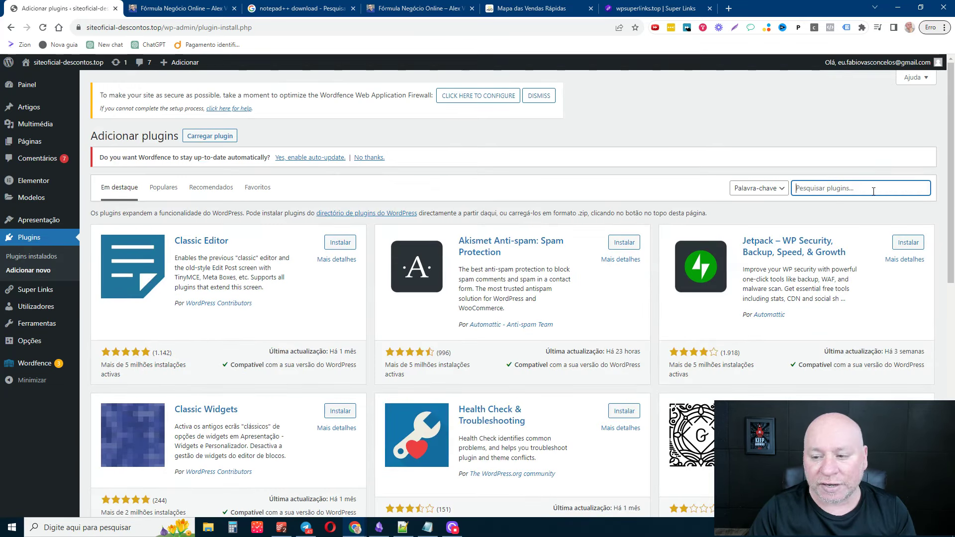
text(elemetor)
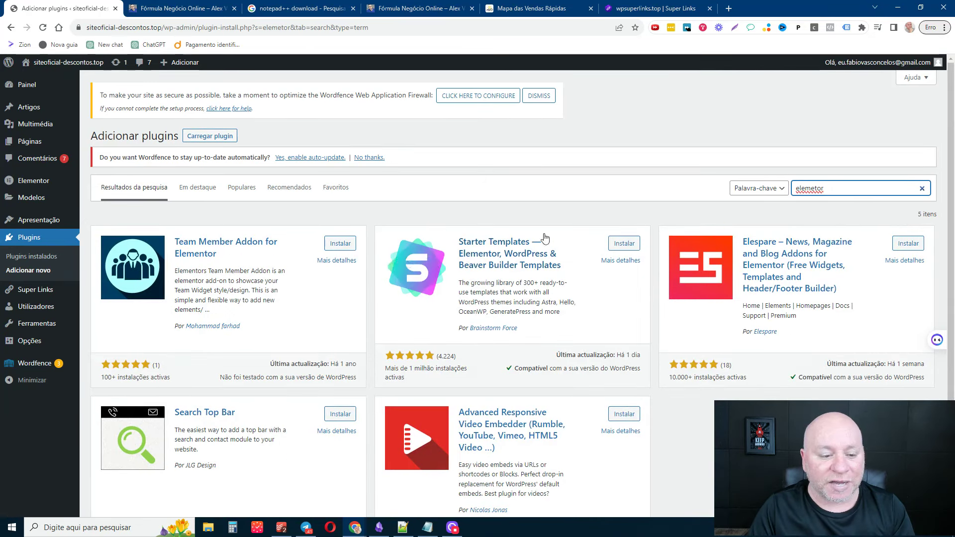
key(Down)
key(Return)
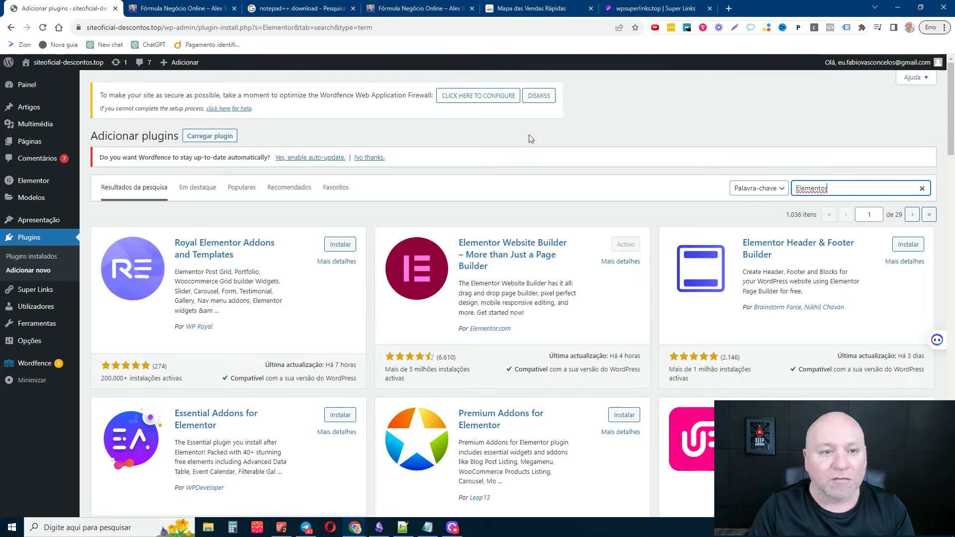
Step: Show the official Notepad++ downloads page from the Google results and the blank document in the installed Notepad++
click(287, 9)
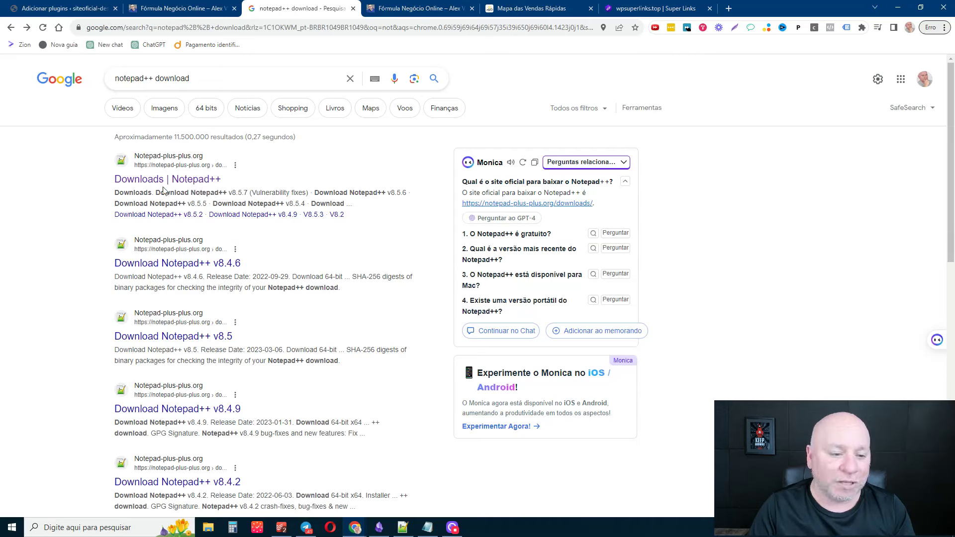
click(203, 186)
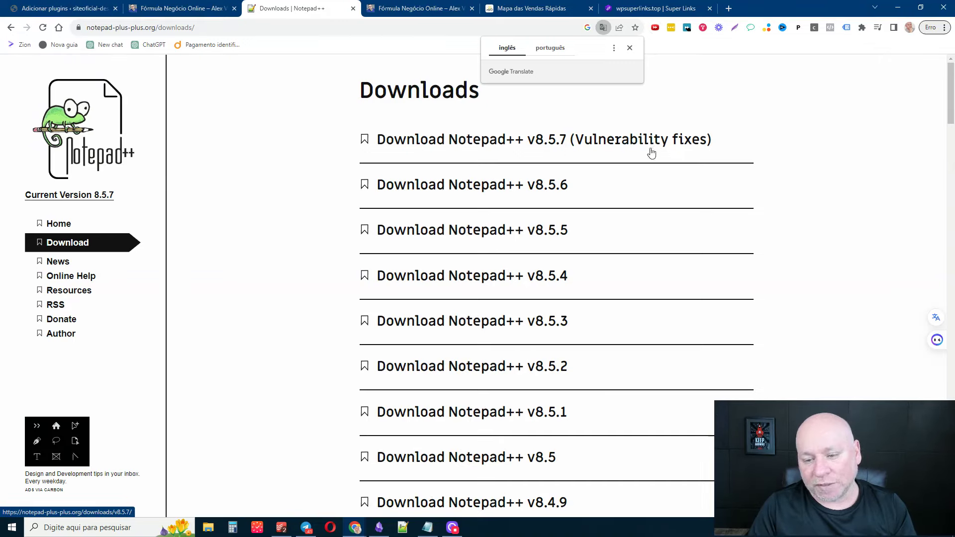
click(403, 527)
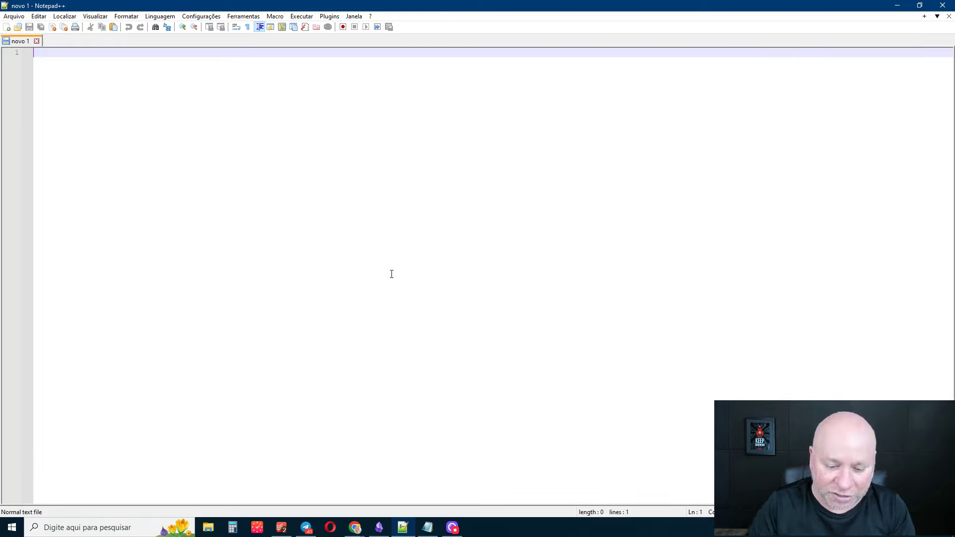
mouse_move(354, 528)
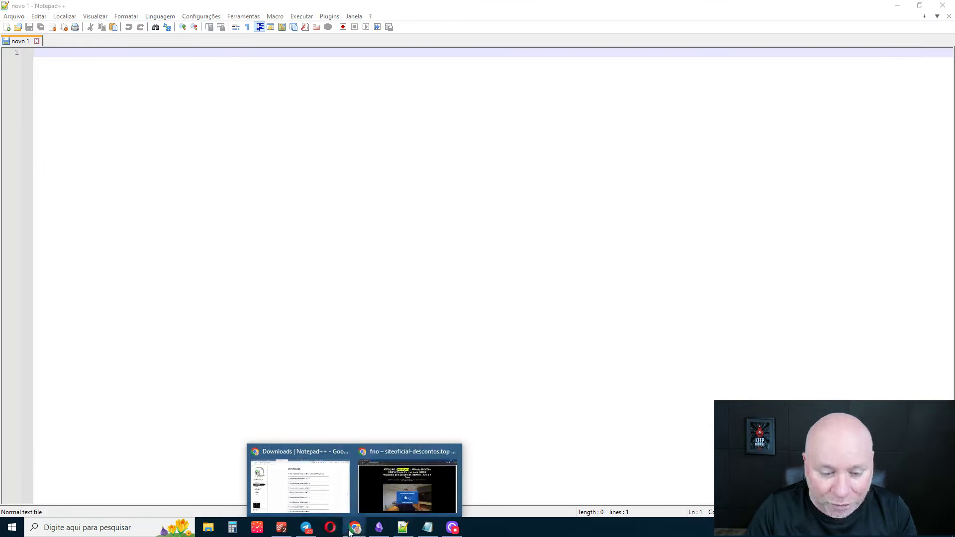
click(316, 490)
Step: Display the source code of the producer's Fórmula Negócio Online page at formulanegocioonline.digital
click(185, 8)
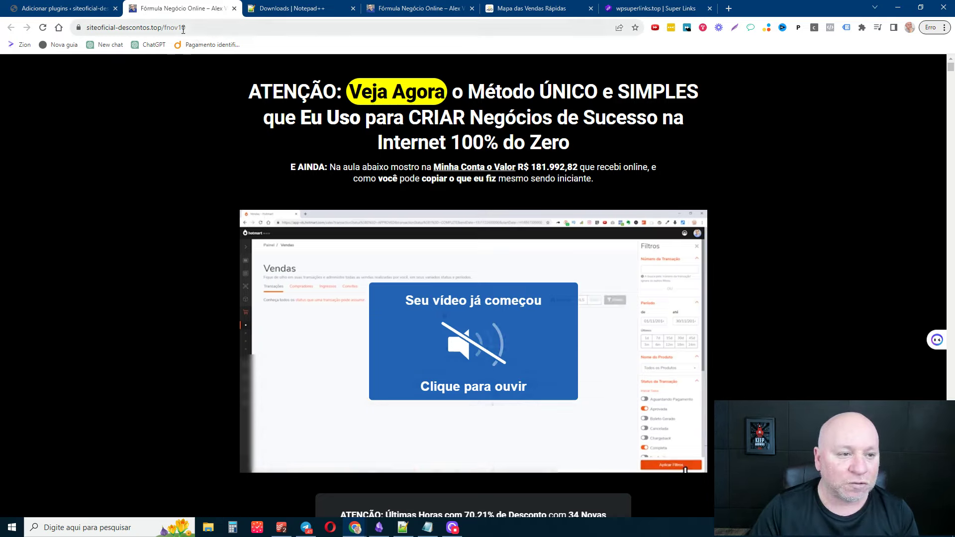
click(422, 9)
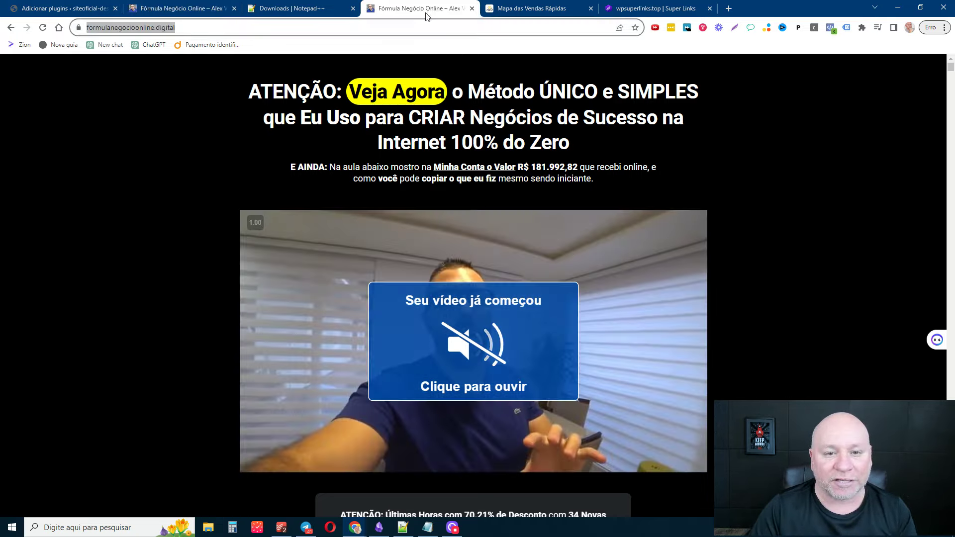
click(730, 124)
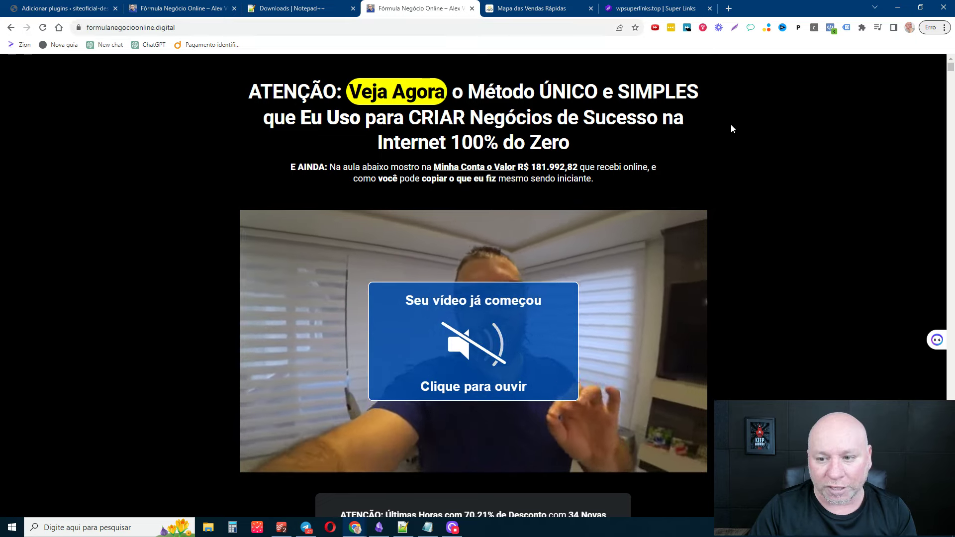
right_click(743, 132)
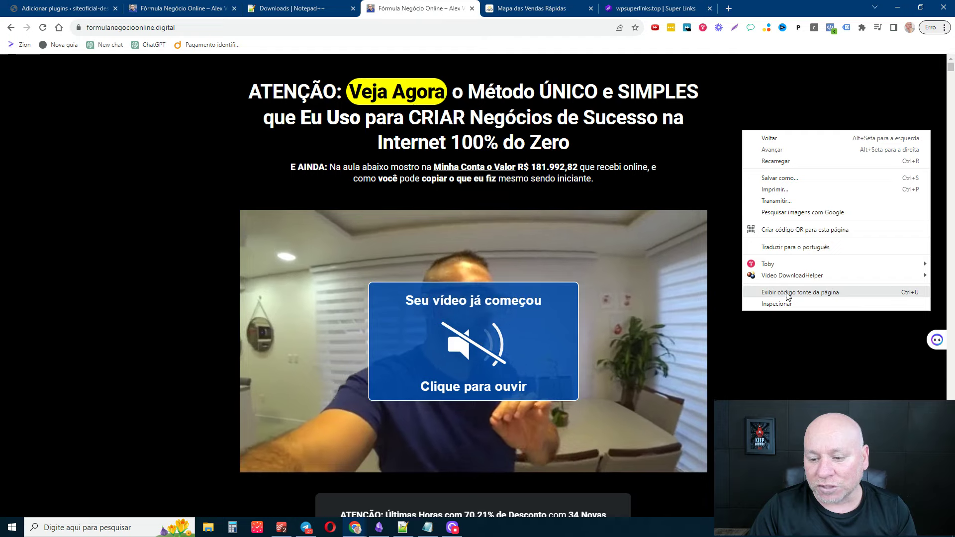
click(787, 293)
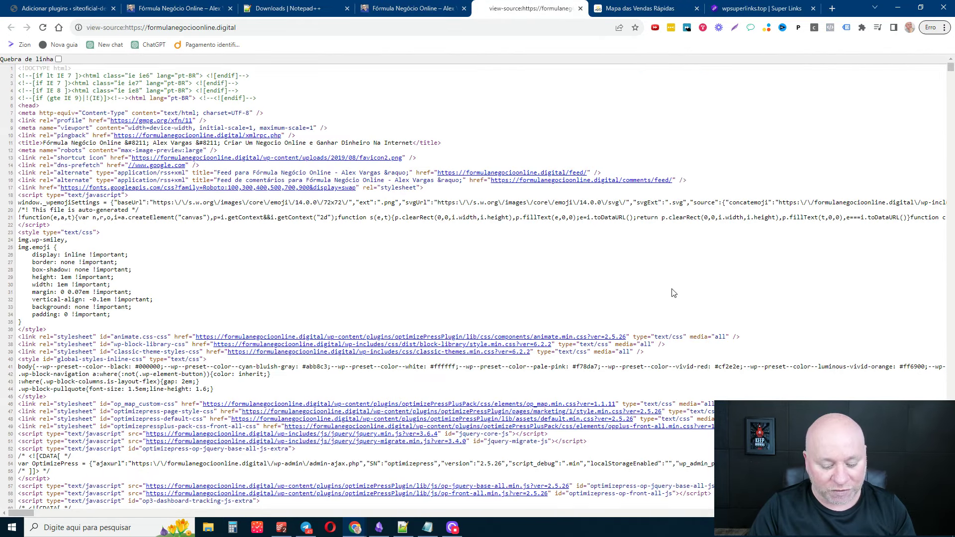
Step: Copy the page's entire source code into the blank Notepad++ document and look through the pasted HTML
key(ctrl+a)
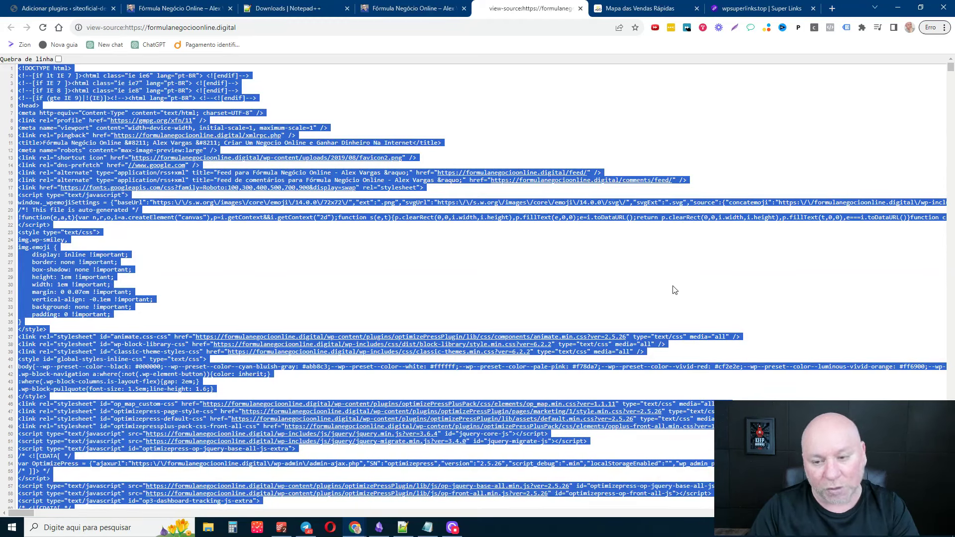
right_click(625, 103)
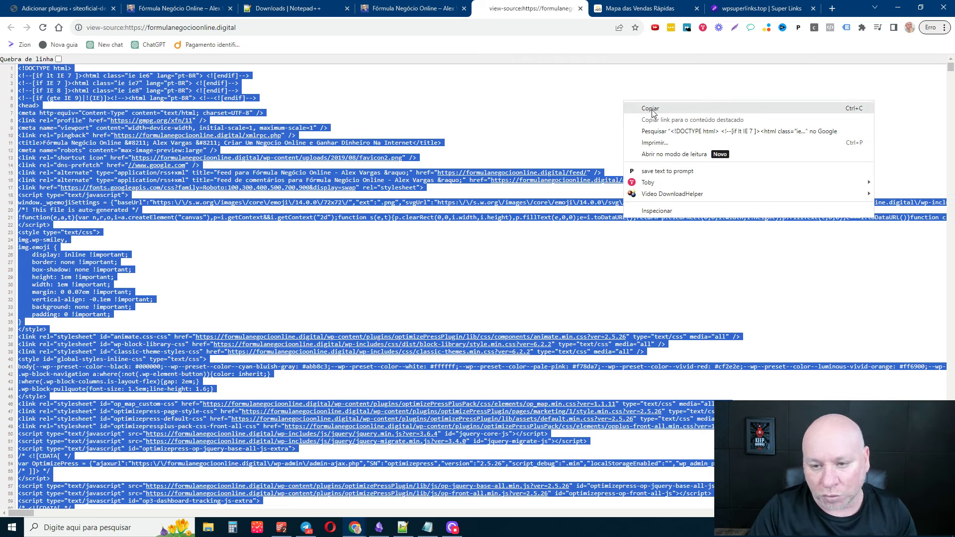
click(554, 124)
click(403, 527)
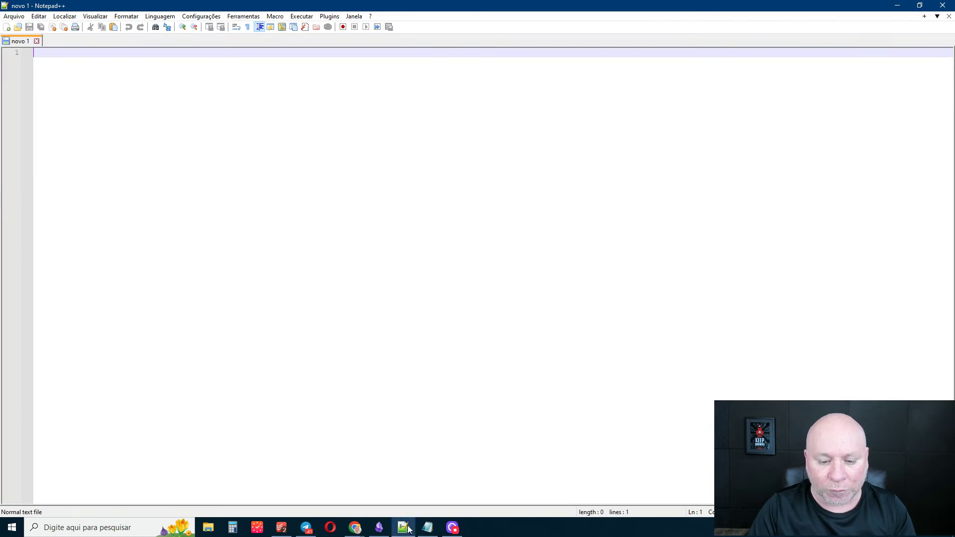
right_click(336, 166)
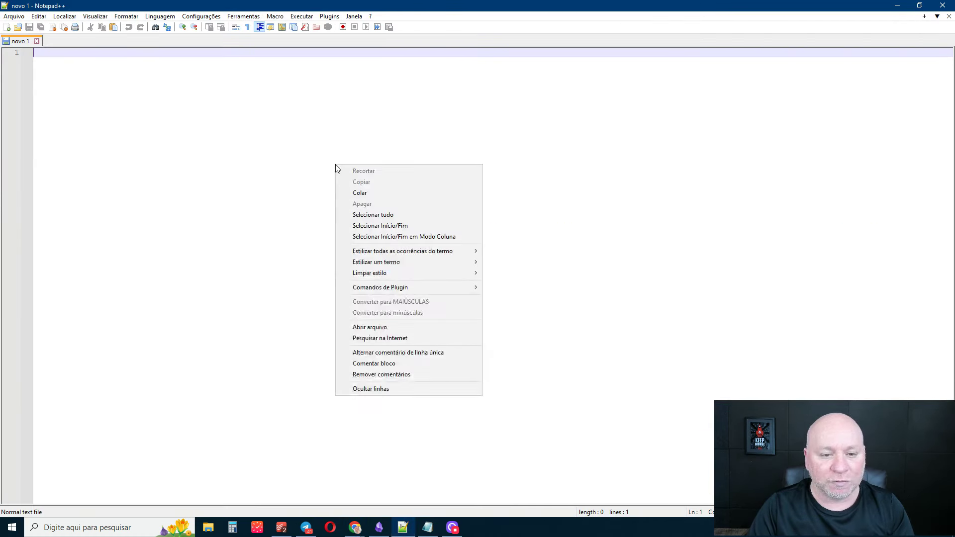
click(368, 194)
scroll(372, 197, up, 20)
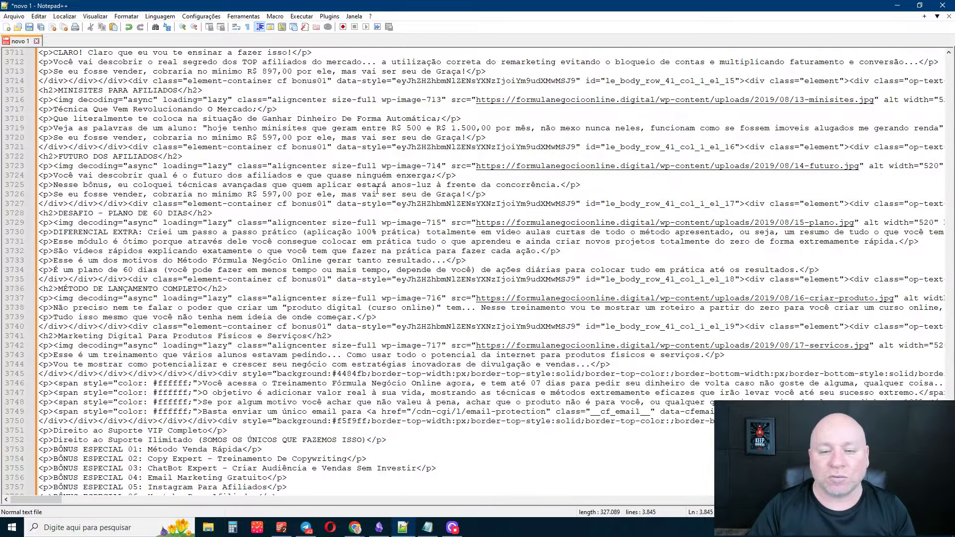
scroll(365, 189, up, 10)
scroll(370, 200, down, 20)
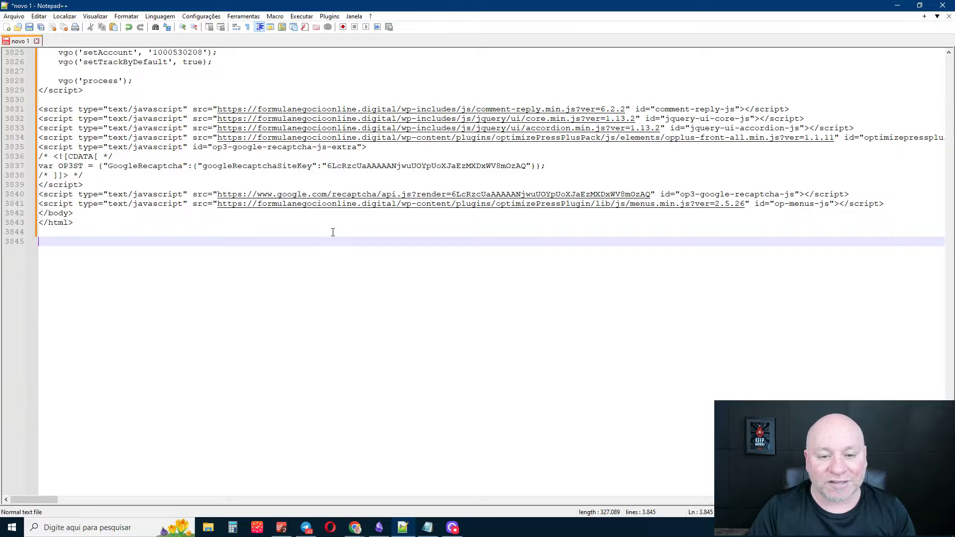
scroll(333, 232, up, 11)
scroll(407, 260, up, 3)
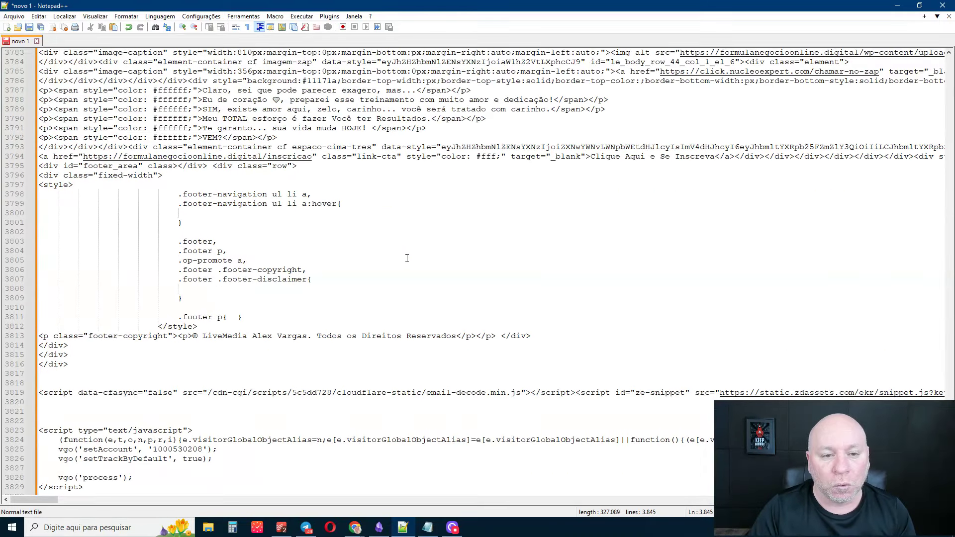
Step: Copy the link address of the "QUERO ME INSCREVER AGORA" button on the producer's page and switch to Notepad++
mouse_move(355, 531)
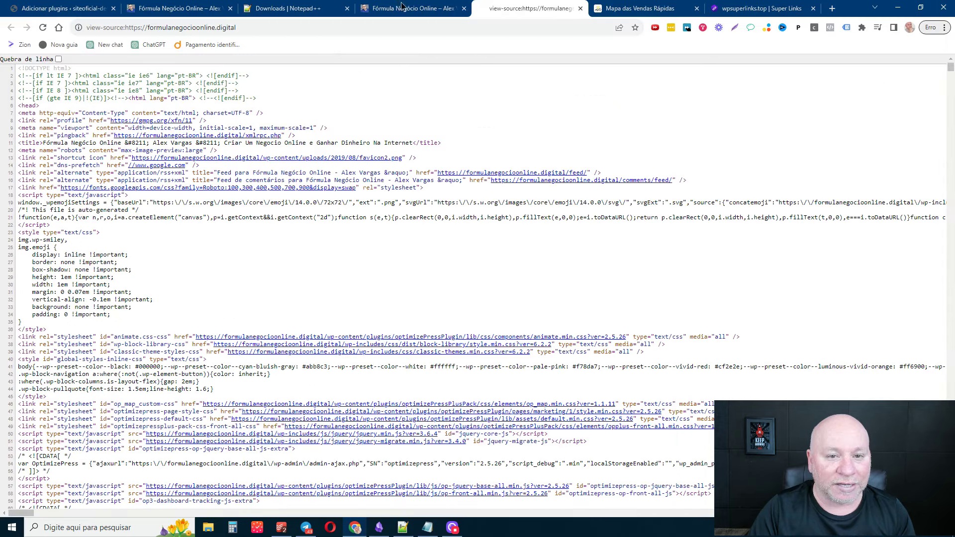
click(408, 485)
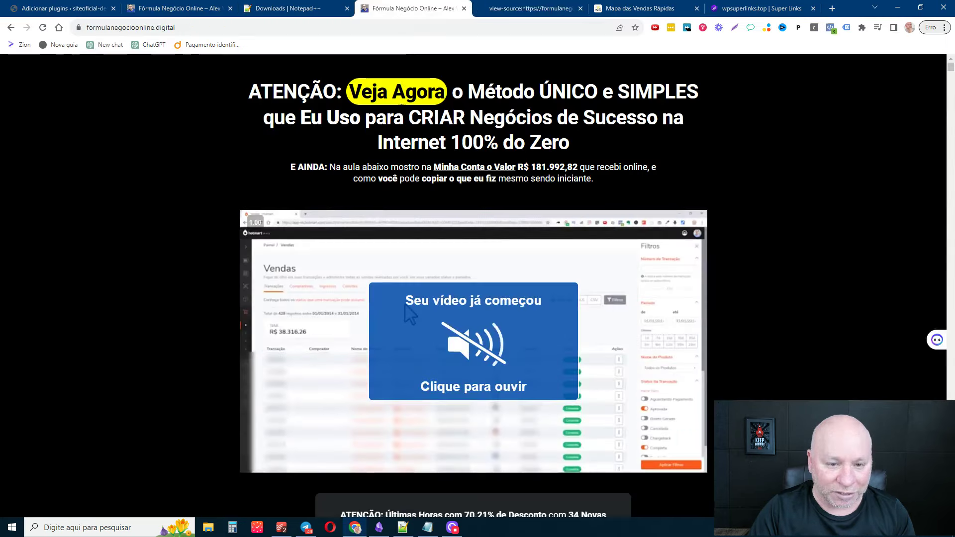
scroll(410, 205, down, 8)
scroll(411, 210, down, 3)
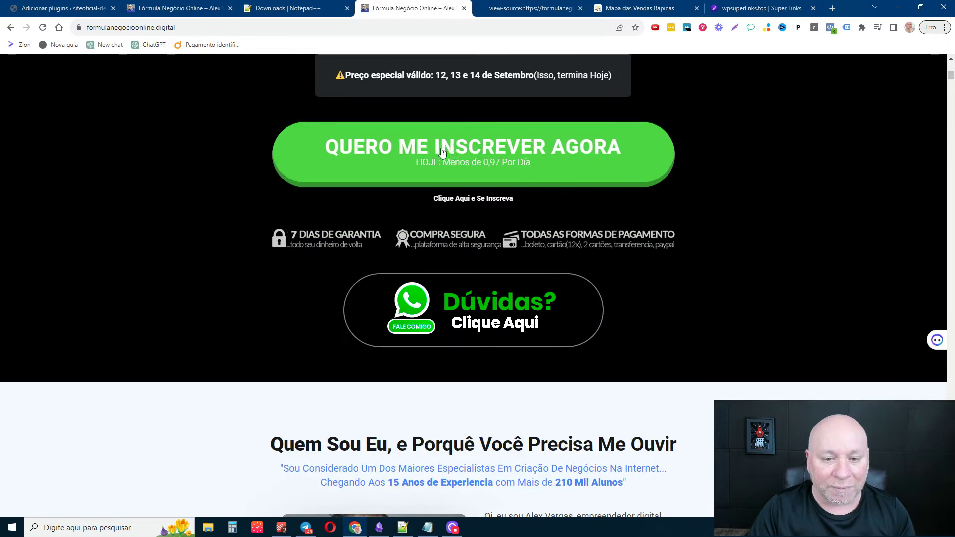
right_click(473, 151)
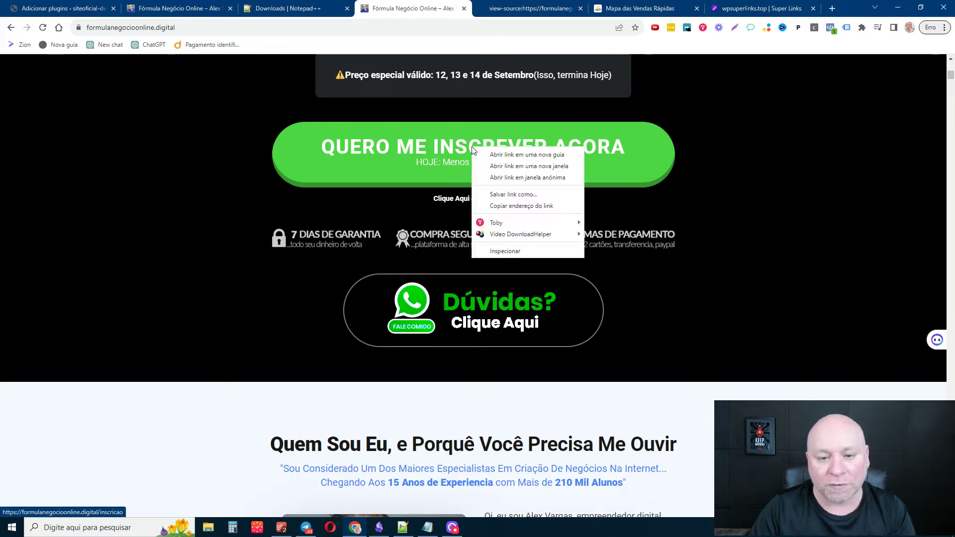
click(548, 205)
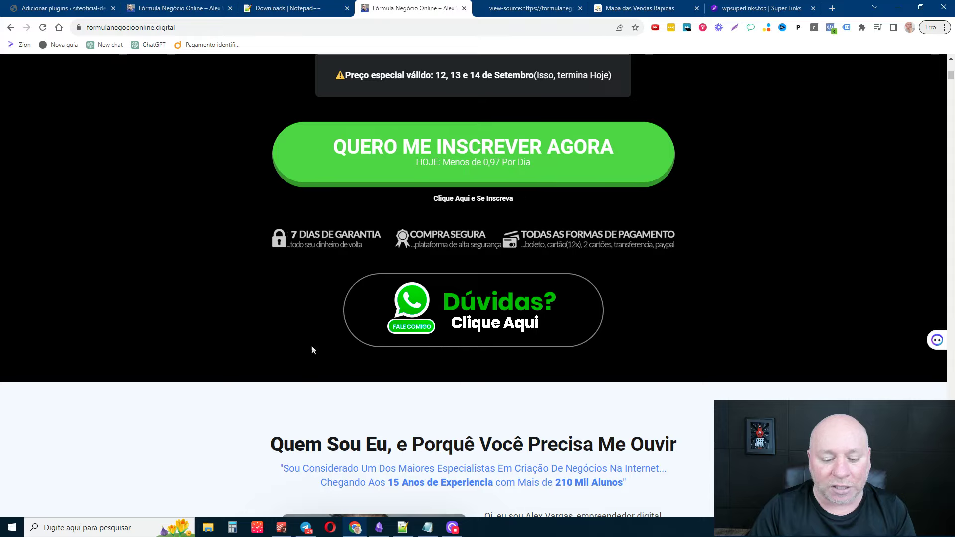
click(406, 531)
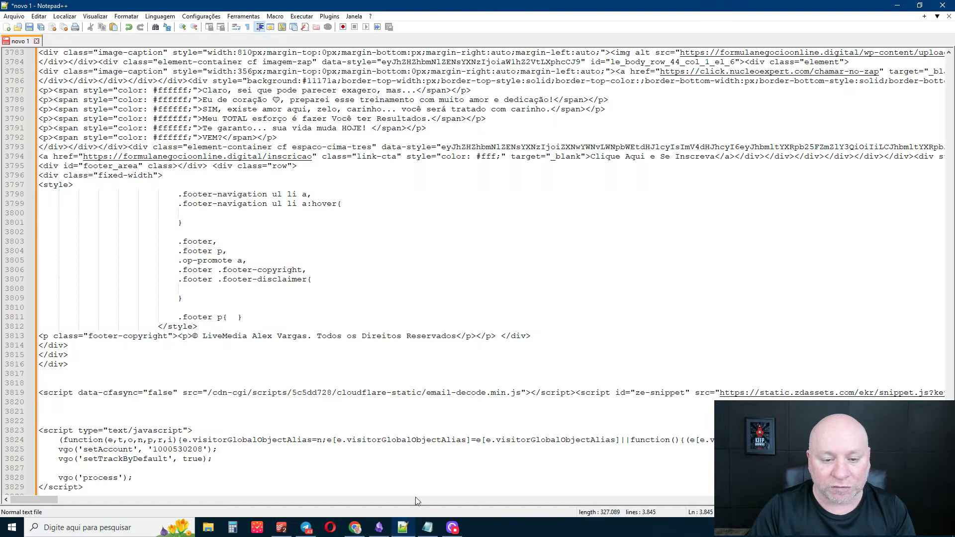